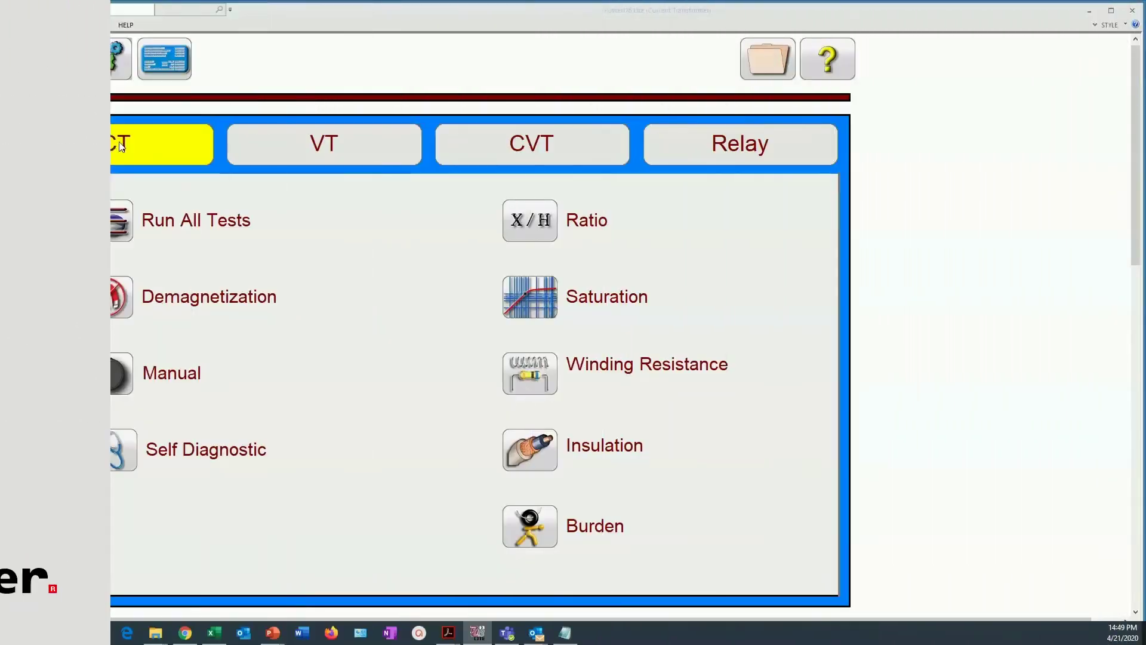
Step: Enter the FdT Yabu VT nameplate data with √3 primary and secondary voltages, then run the tests
click(278, 145)
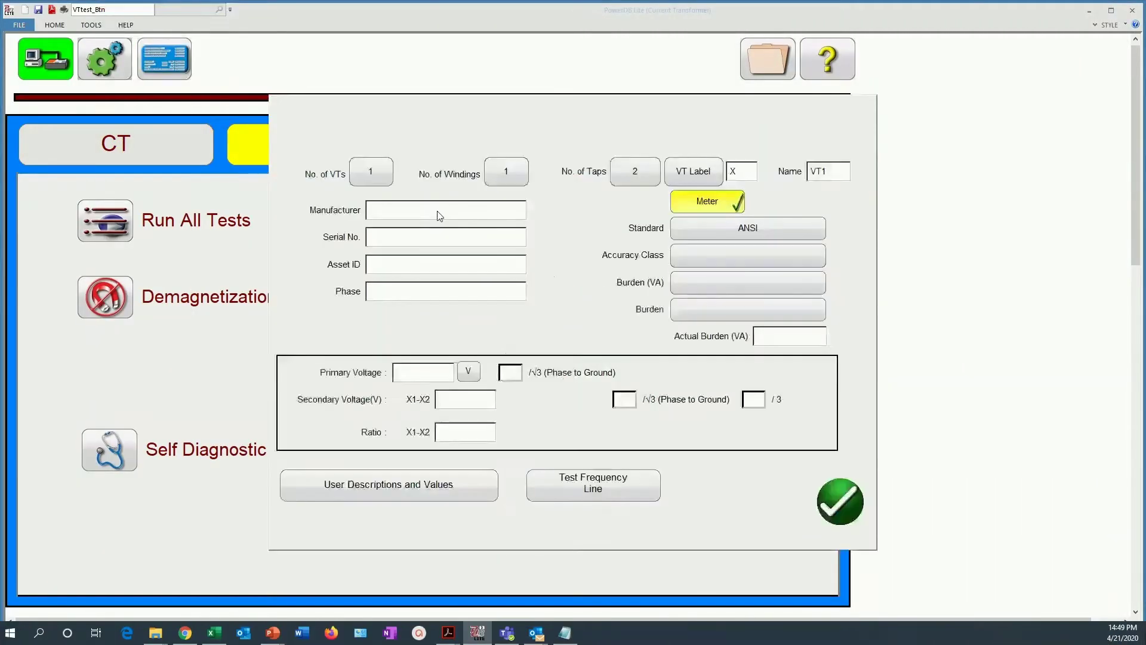
click(436, 215)
text(FdT Yabu)
key(Tab)
text(123456)
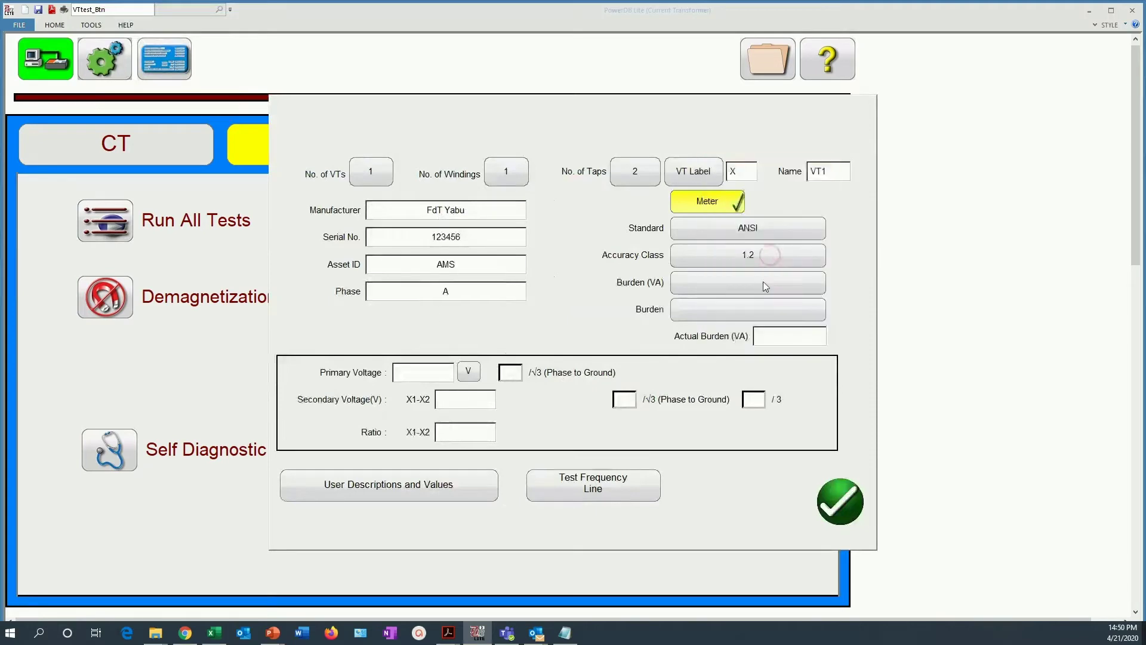
text(AMSA60.00012,000)
click(510, 372)
text(100)
click(624, 399)
click(840, 502)
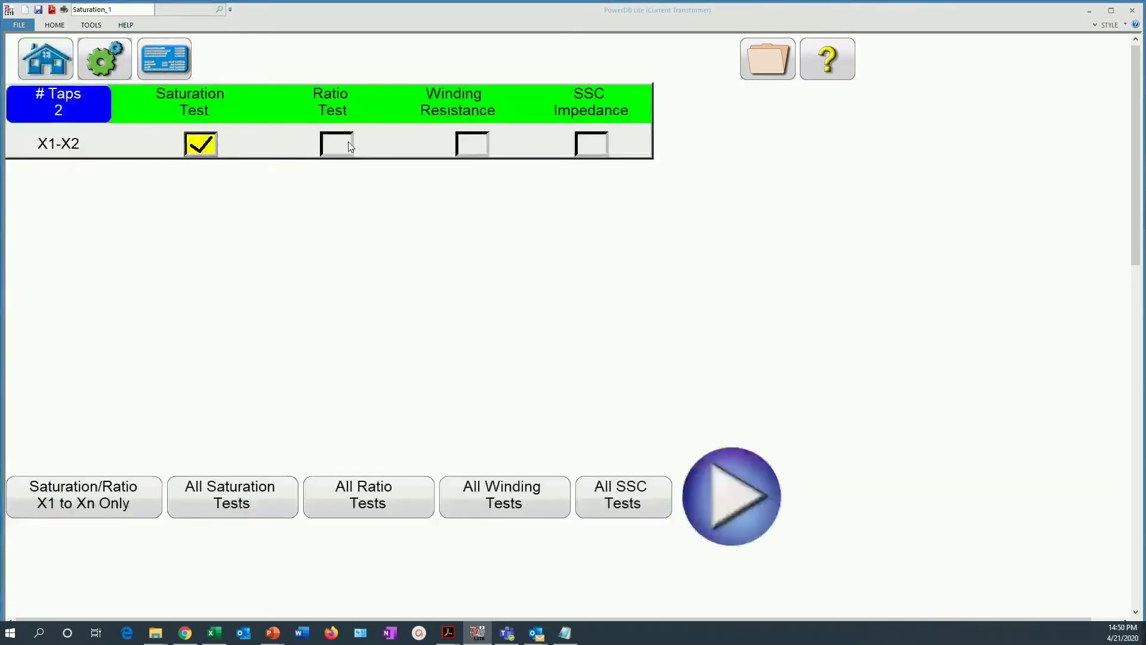
click(729, 494)
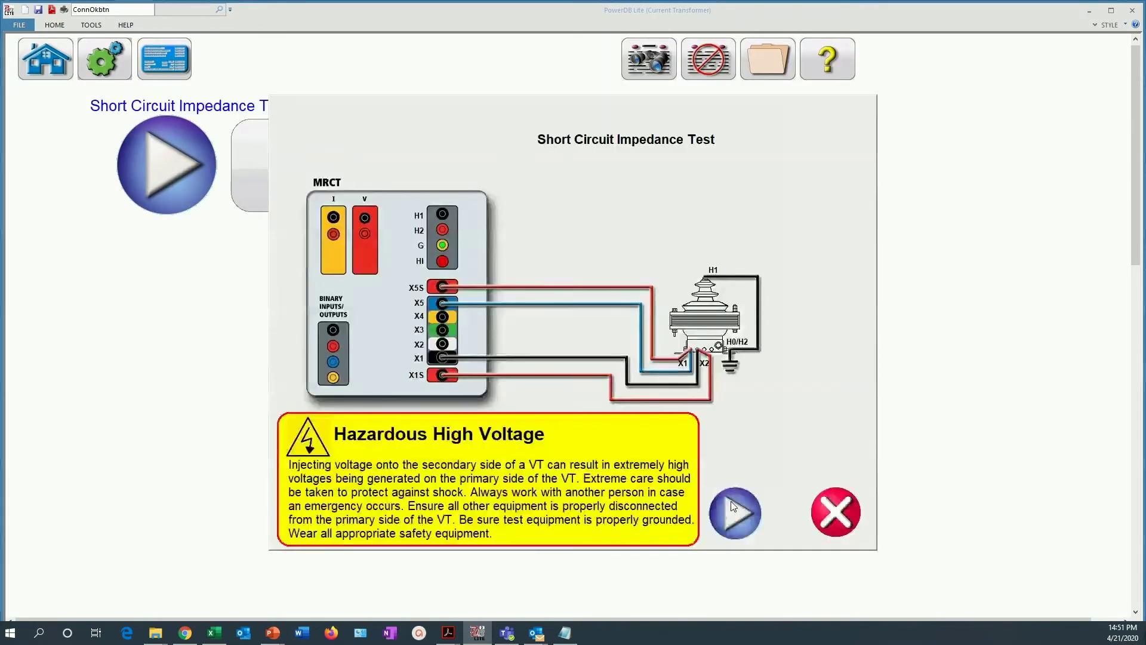
click(734, 512)
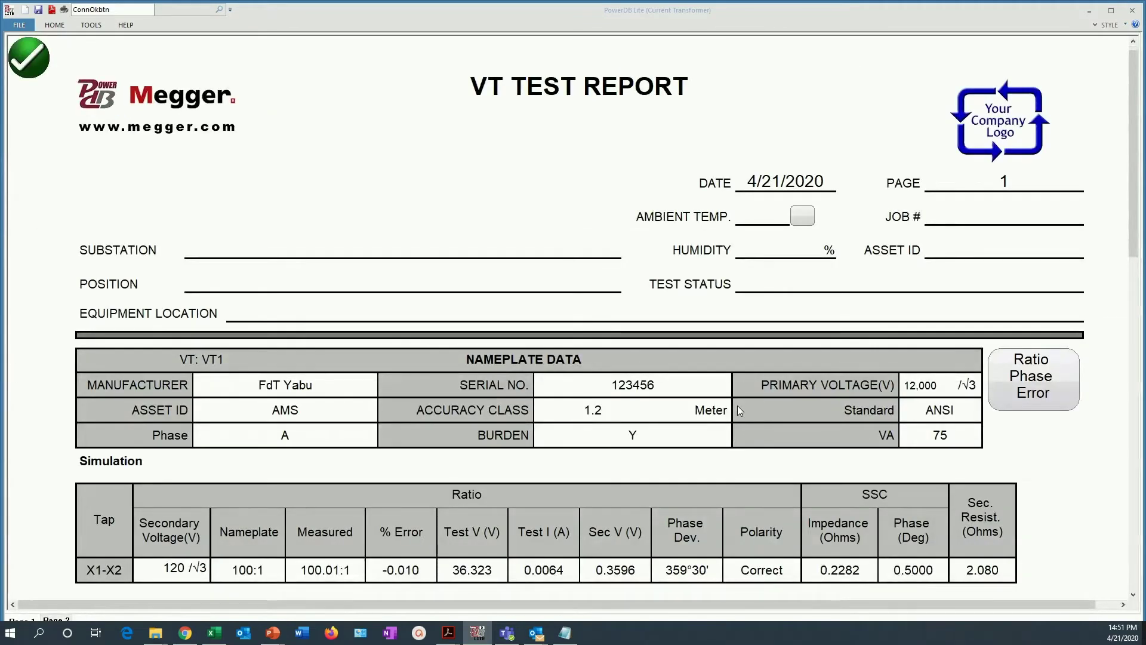
Step: Fill in substation Normal-1 and position A-2 from the autocomplete suggestions
click(346, 250)
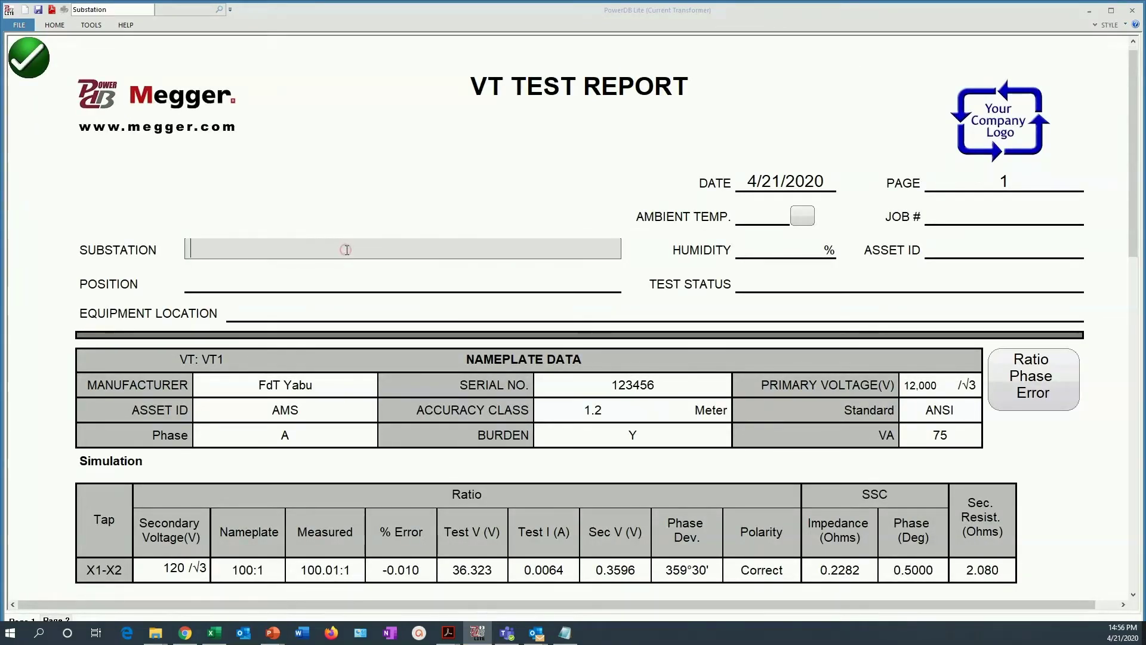
text(NOrmal)
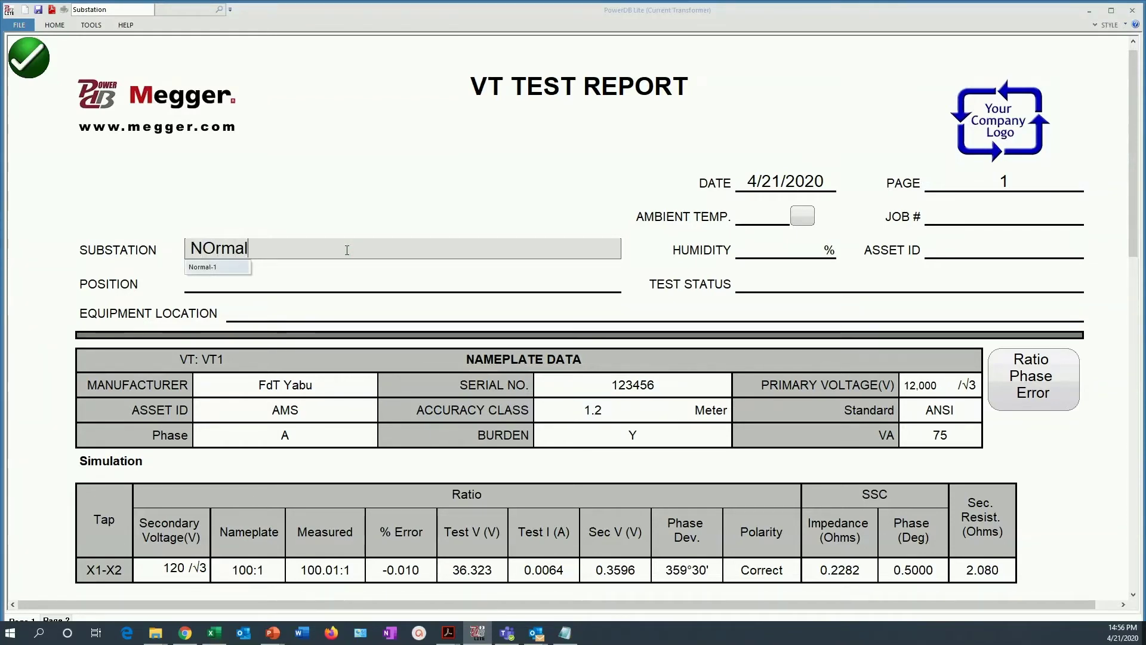
key(Tab)
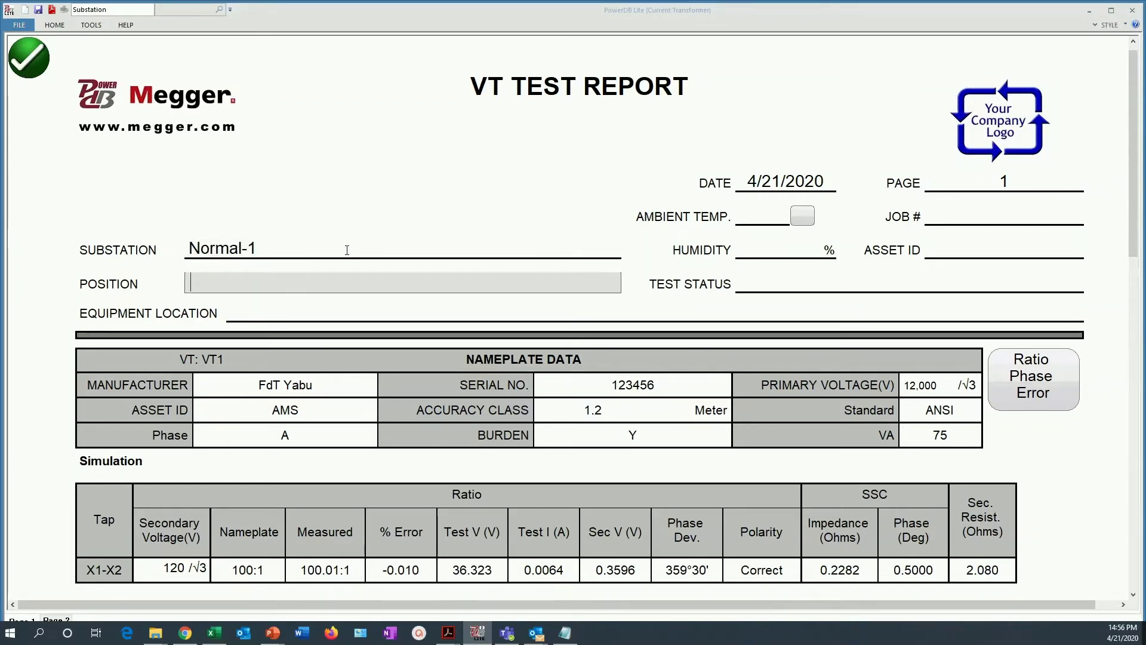
text(A)
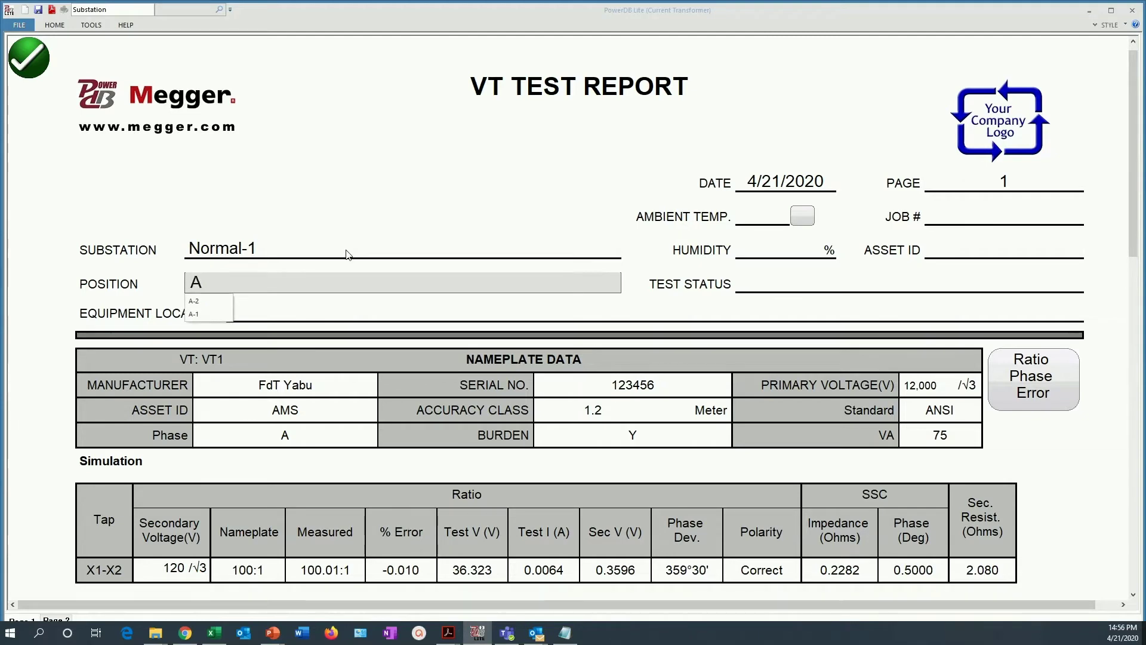
key(Tab)
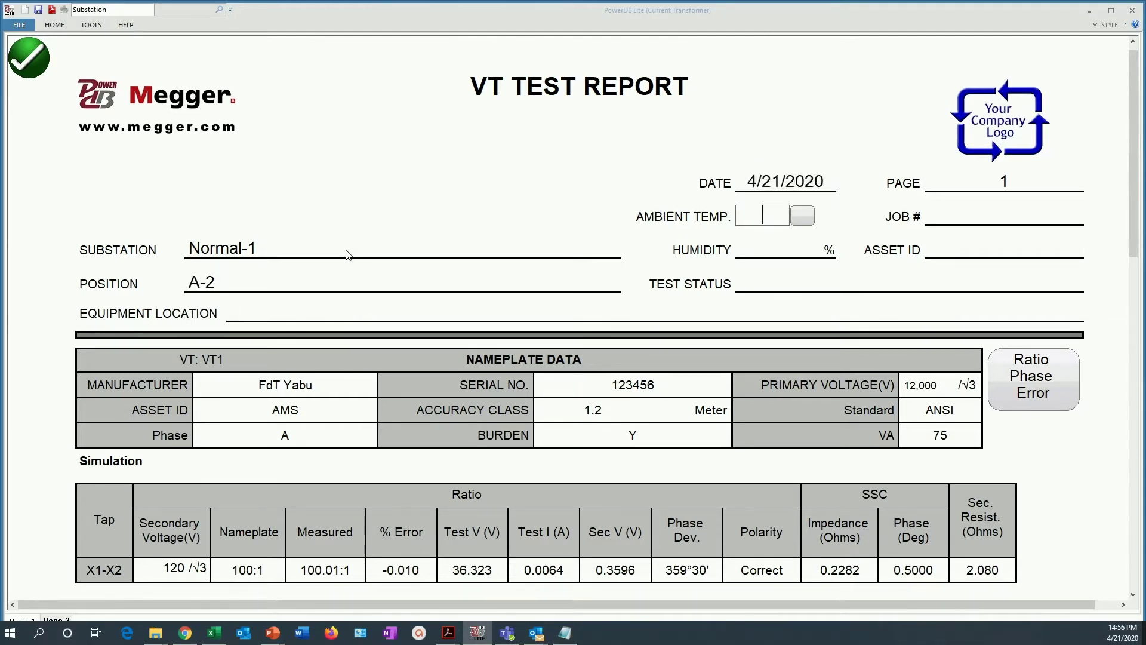
key(Tab)
text(32)
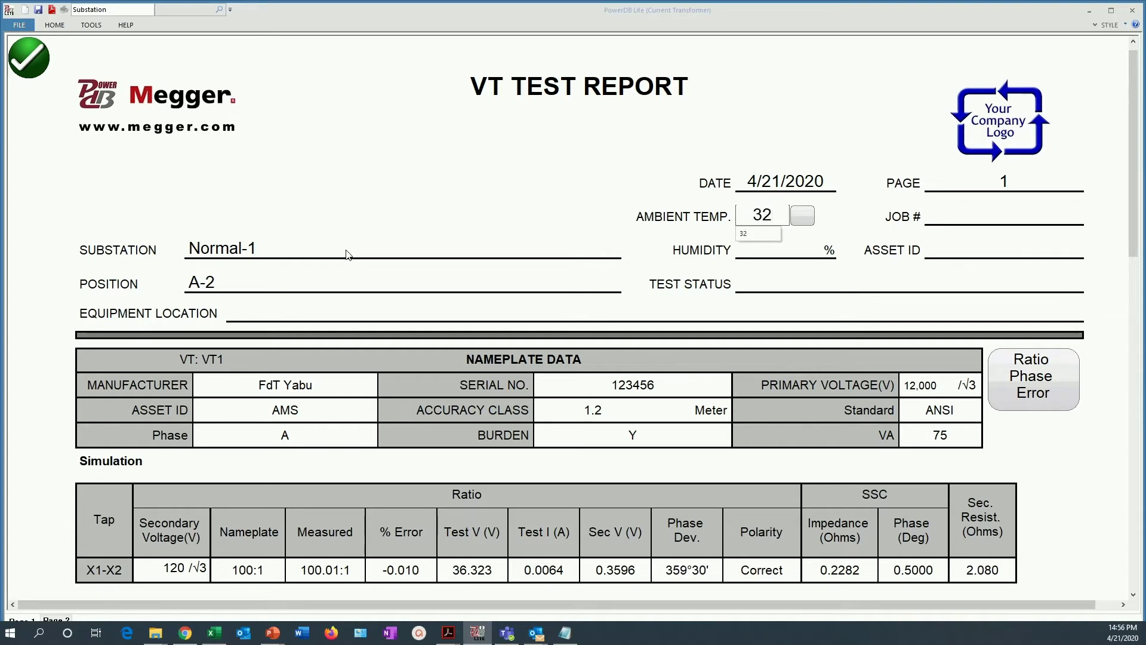
Step: Record ambient temperature 32 °C and humidity 90%
click(799, 216)
click(801, 179)
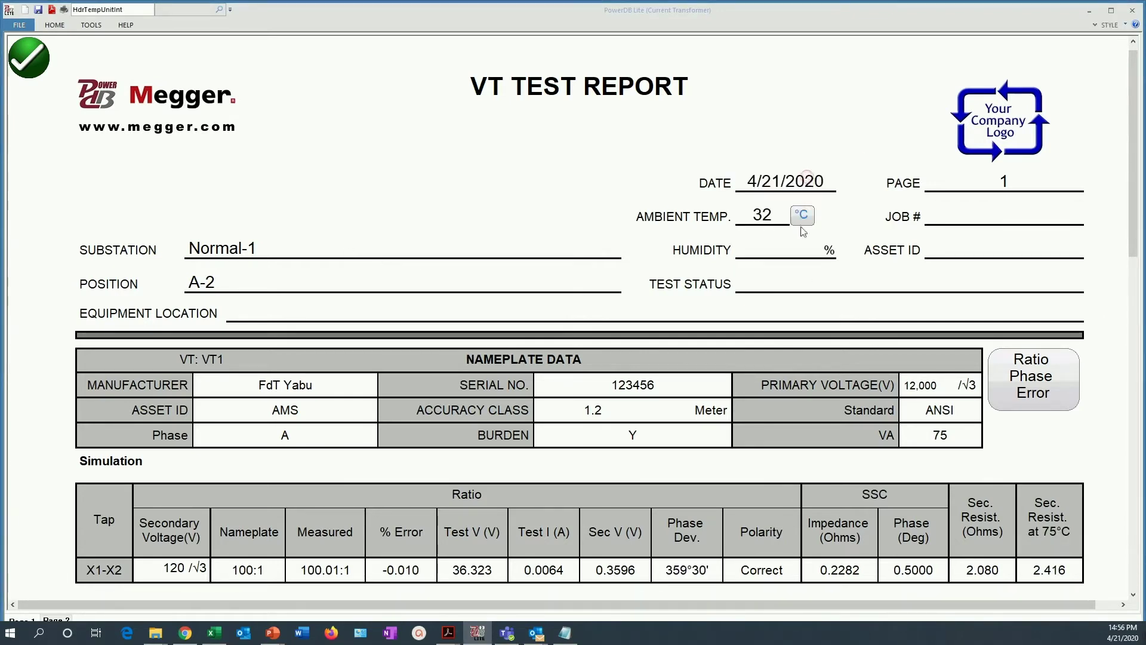
click(790, 257)
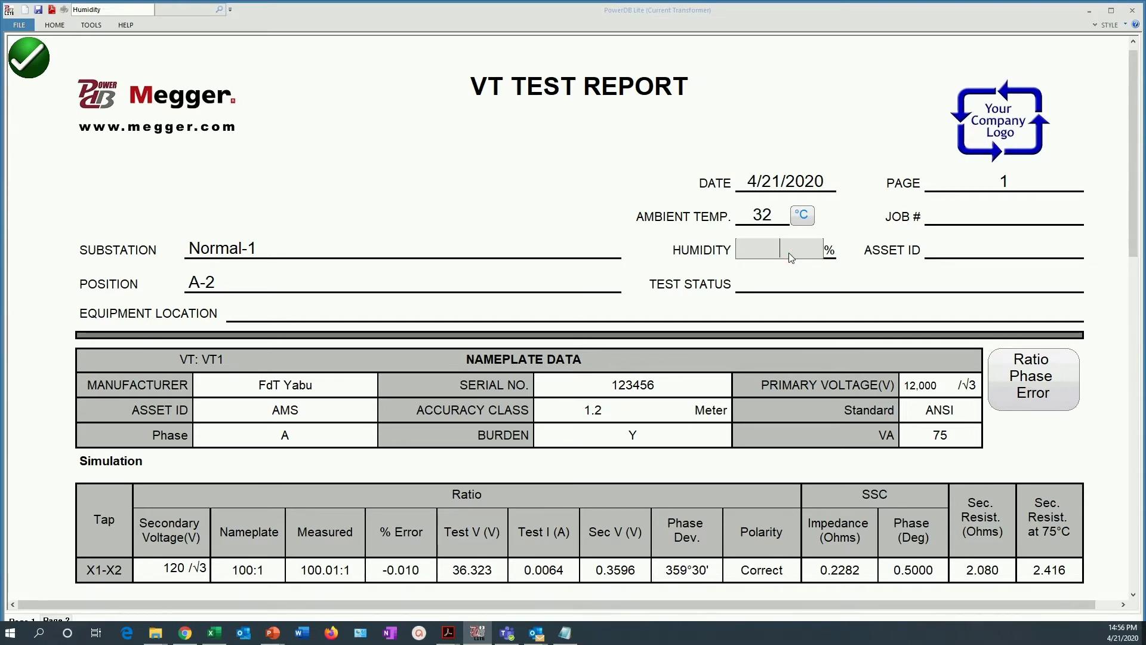
text(90)
click(981, 252)
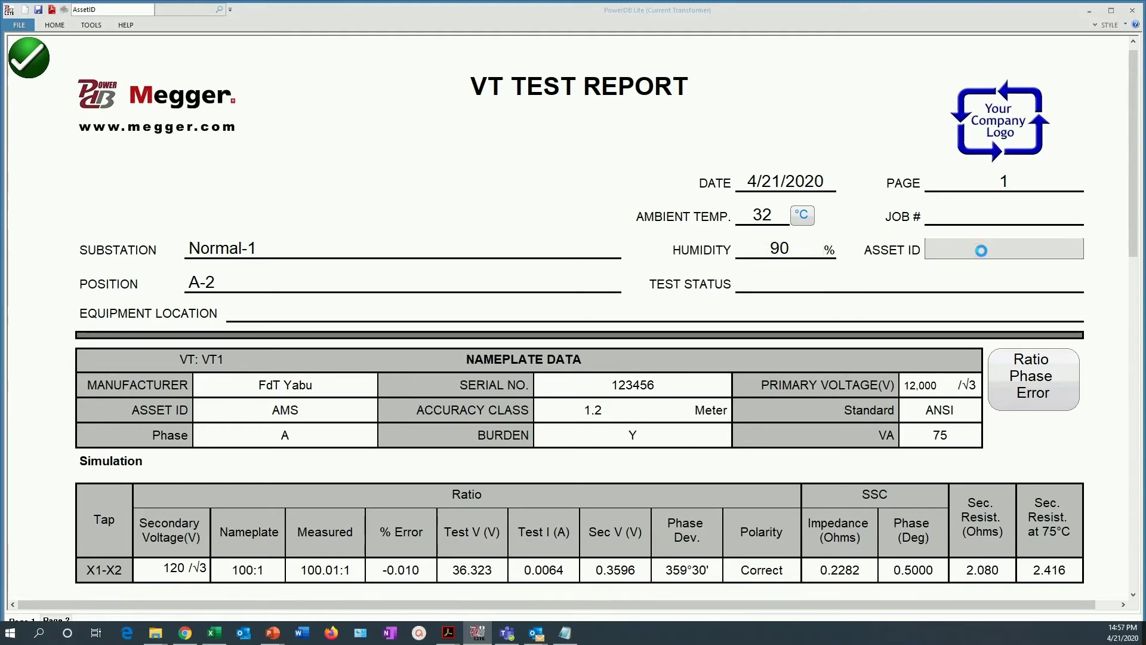
text(A)
Step: Set asset ID to N1A2 and equipment location to Yard
key(BackSpace)
text(N)
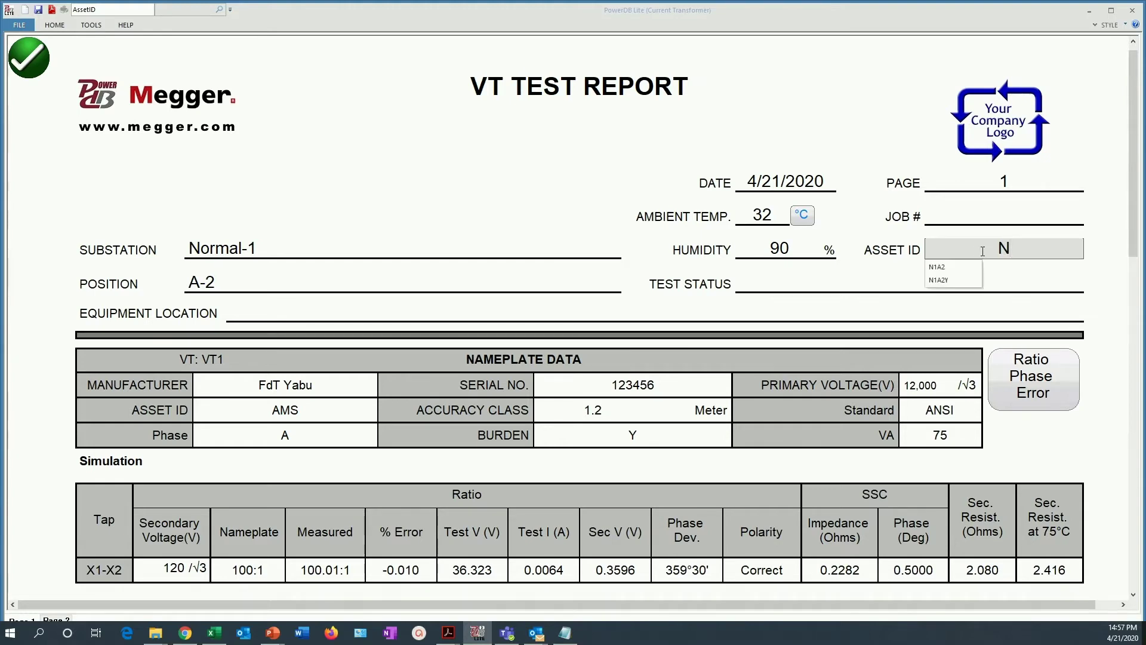
click(936, 267)
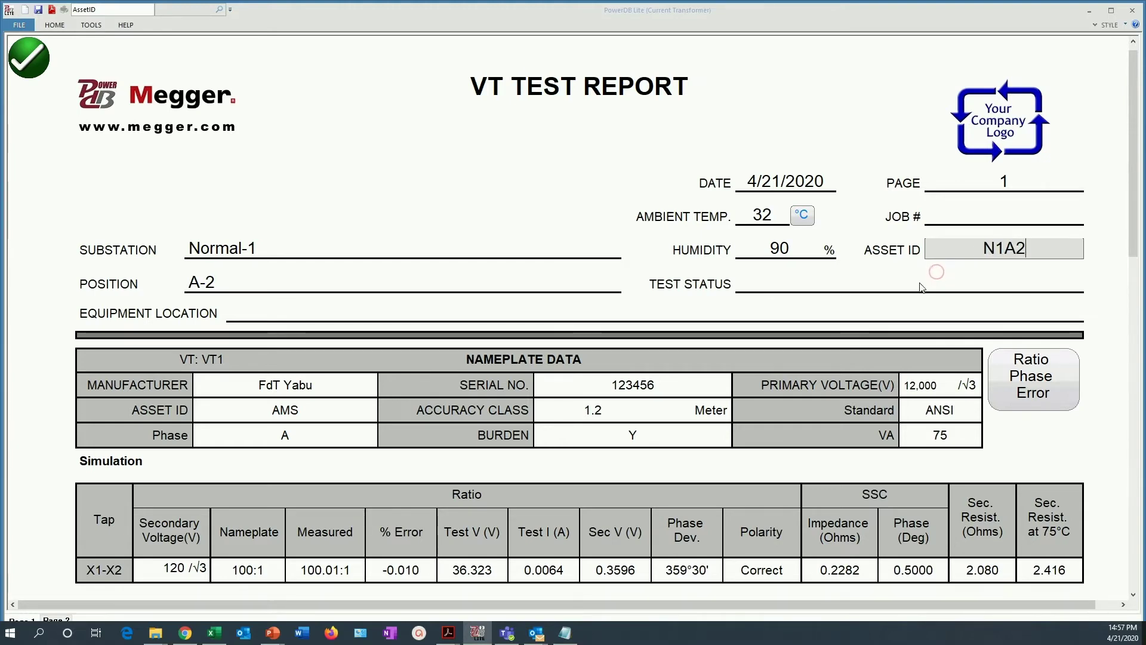
click(672, 316)
text(Y)
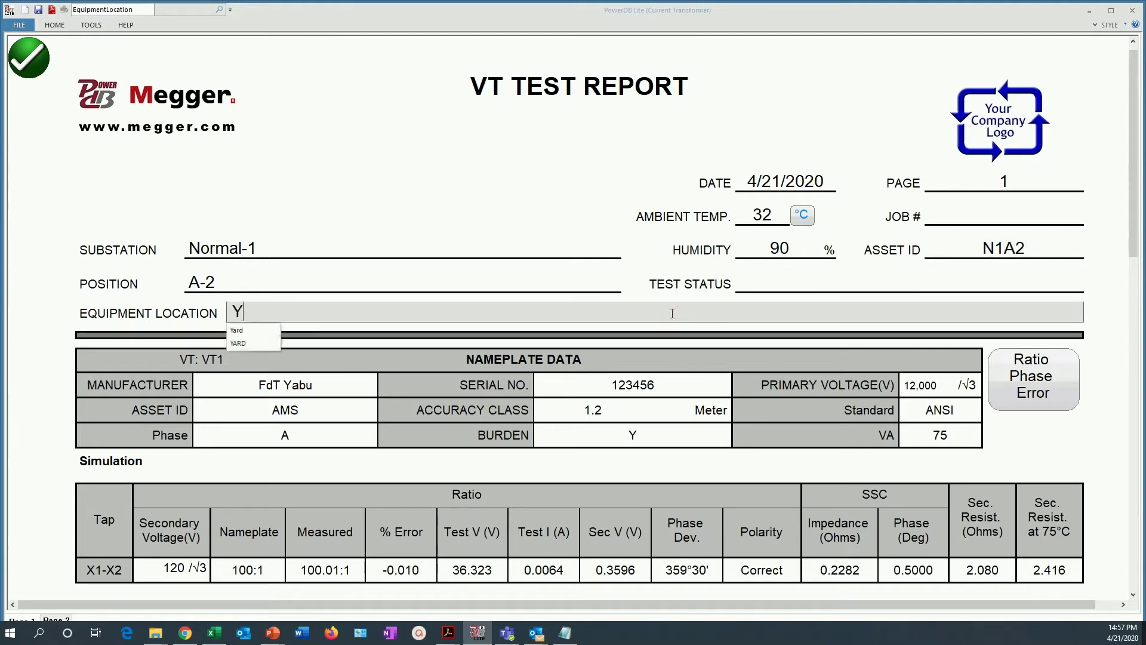
text(ard)
click(380, 173)
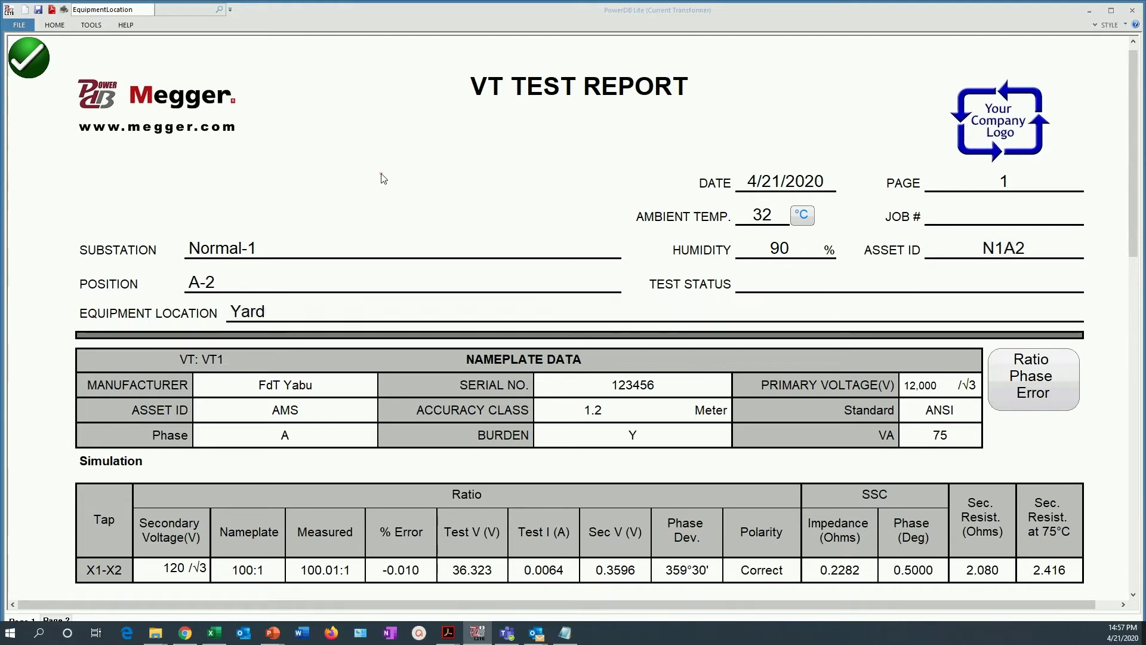
scroll(614, 394, down, 2)
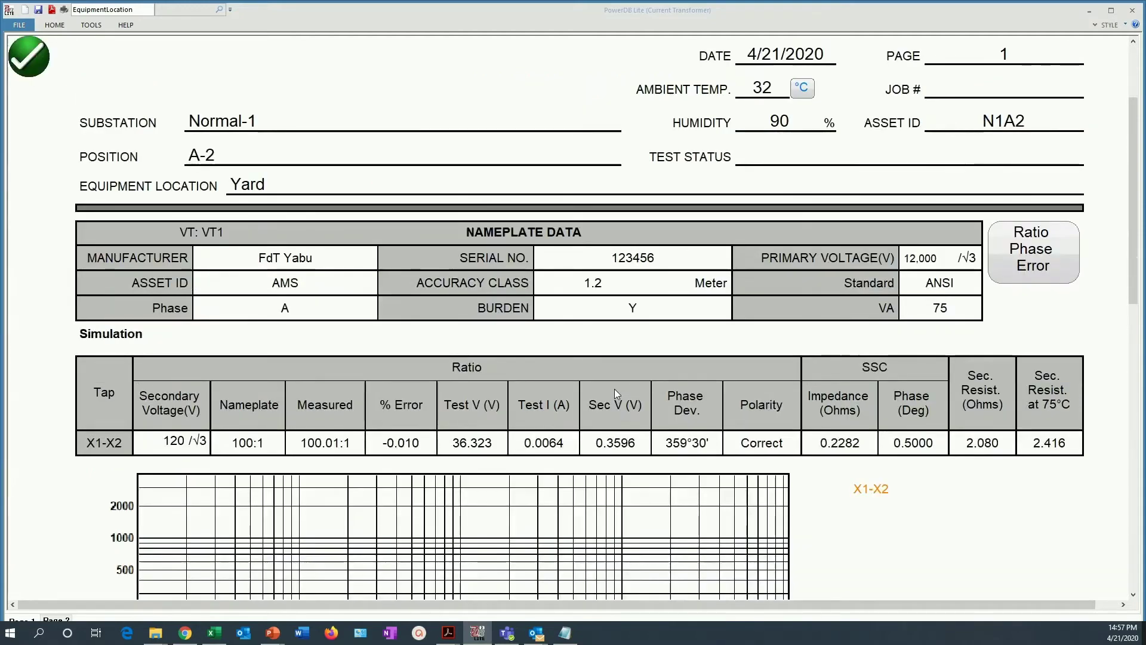
Step: Choose Pass from the Test Status list
click(887, 159)
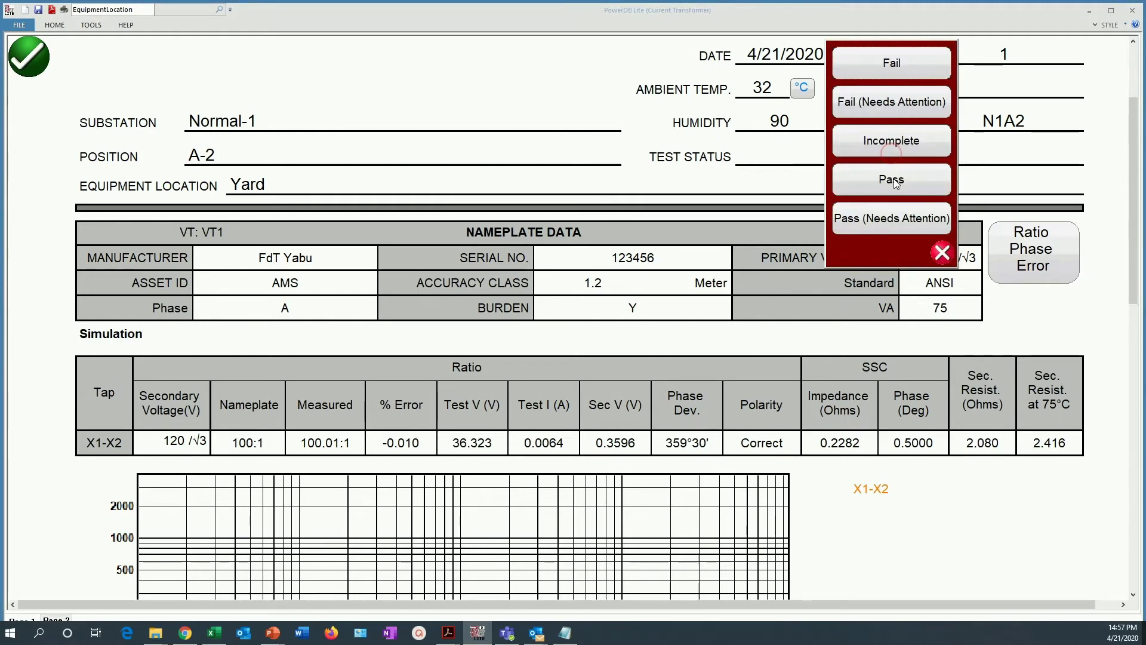
click(894, 182)
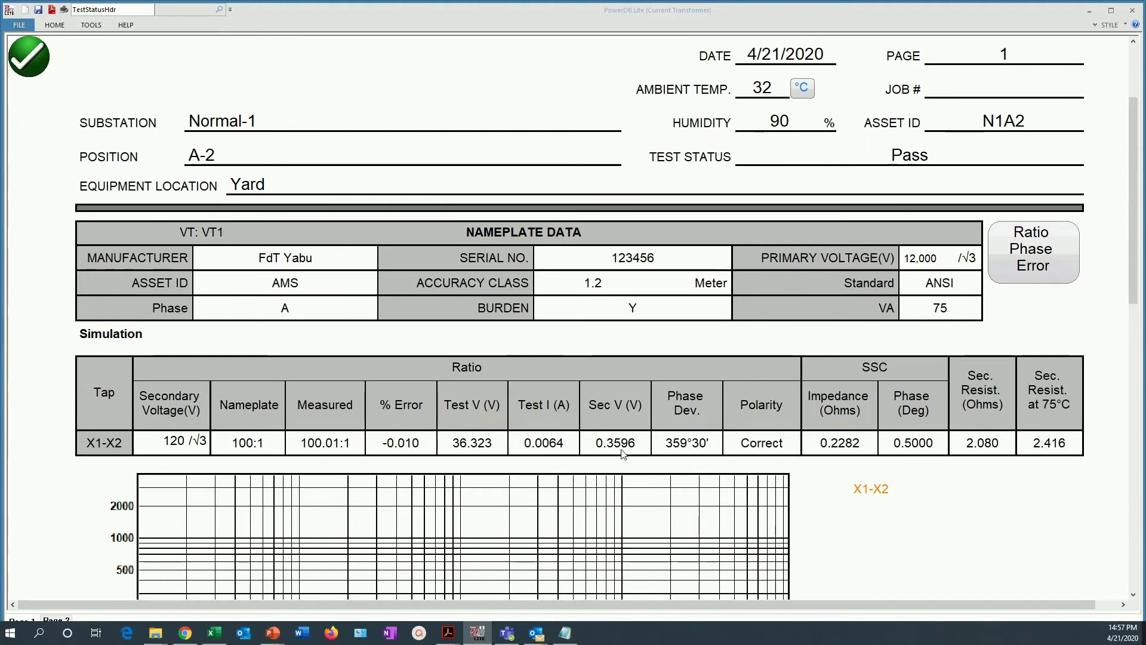
scroll(549, 474, down, 5)
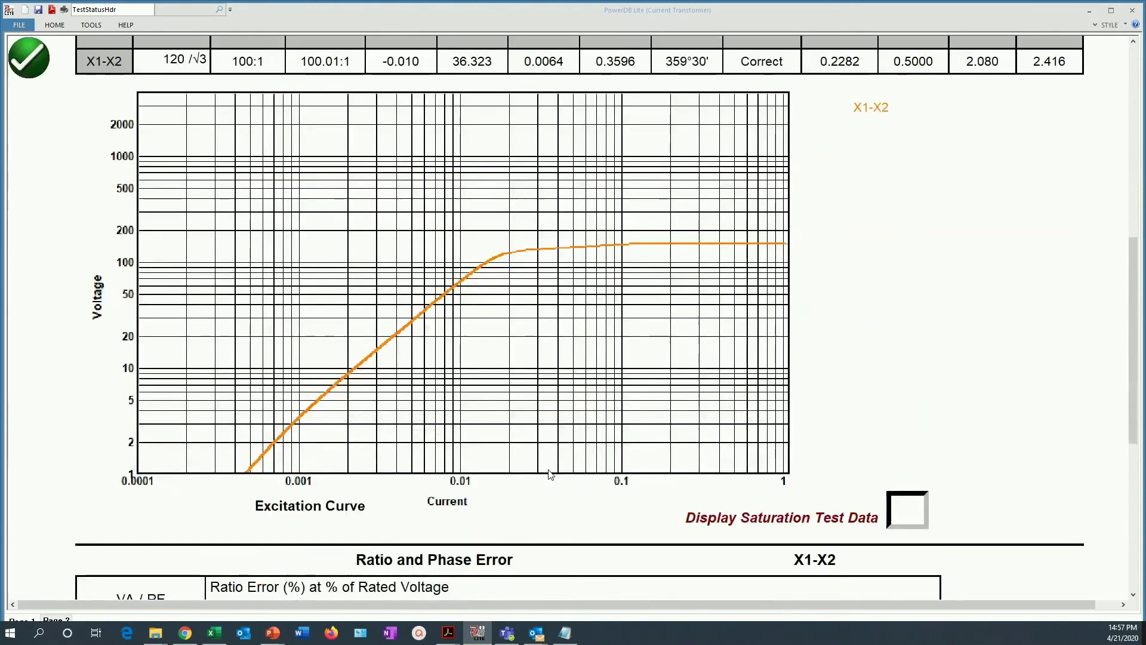
scroll(549, 475, up, 2)
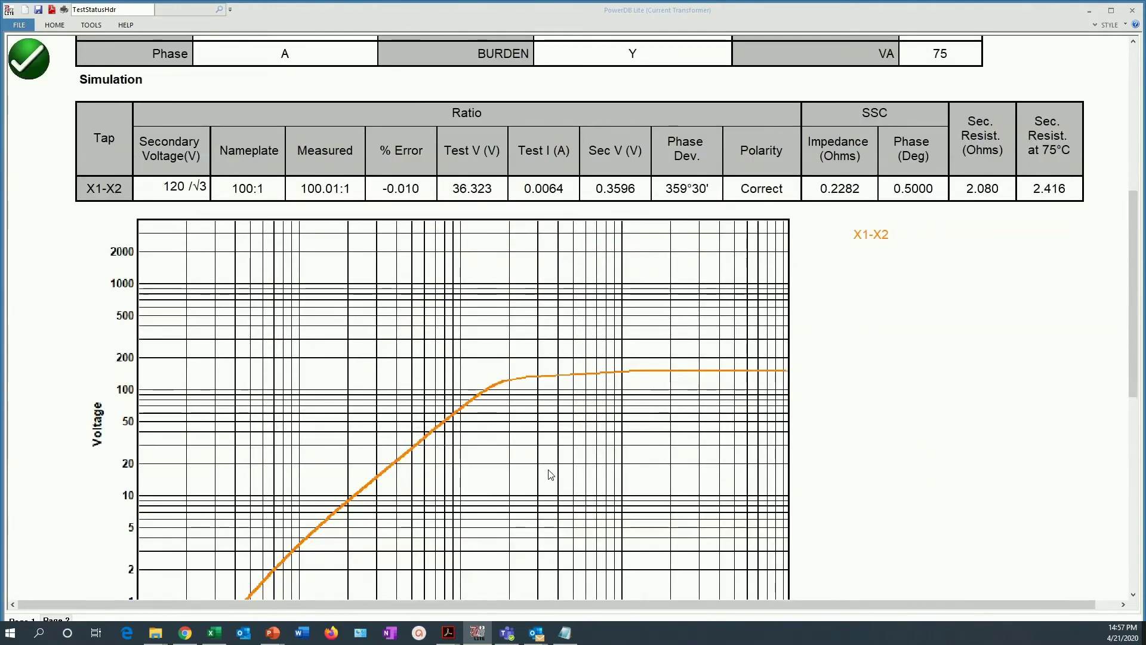
scroll(549, 474, down, 1)
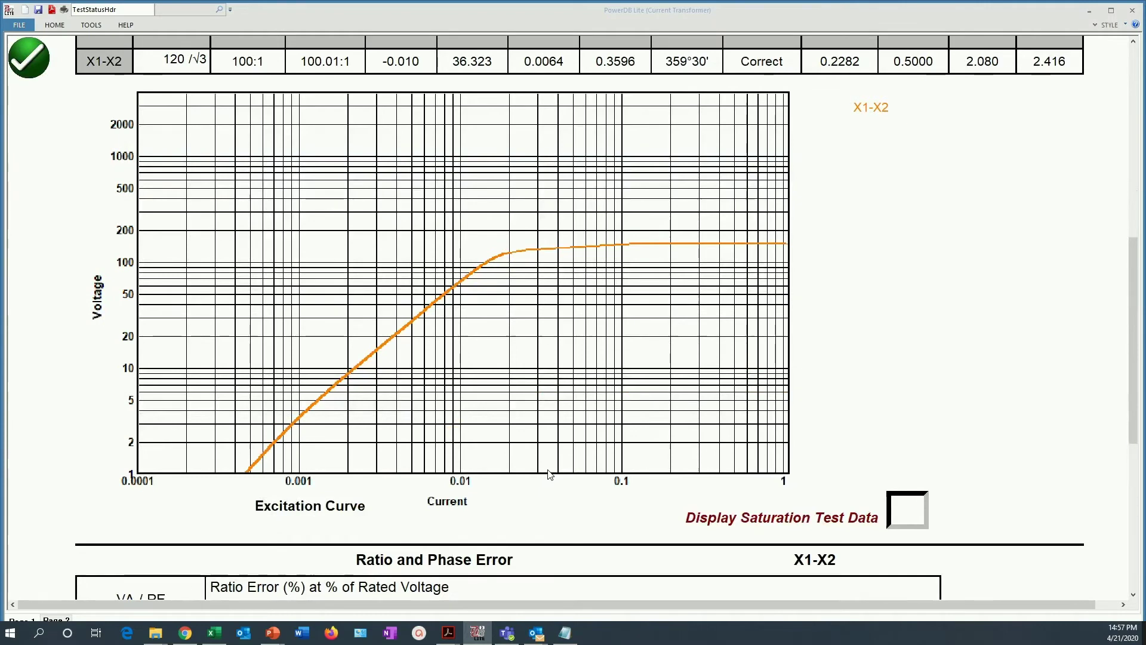
scroll(549, 475, down, 1)
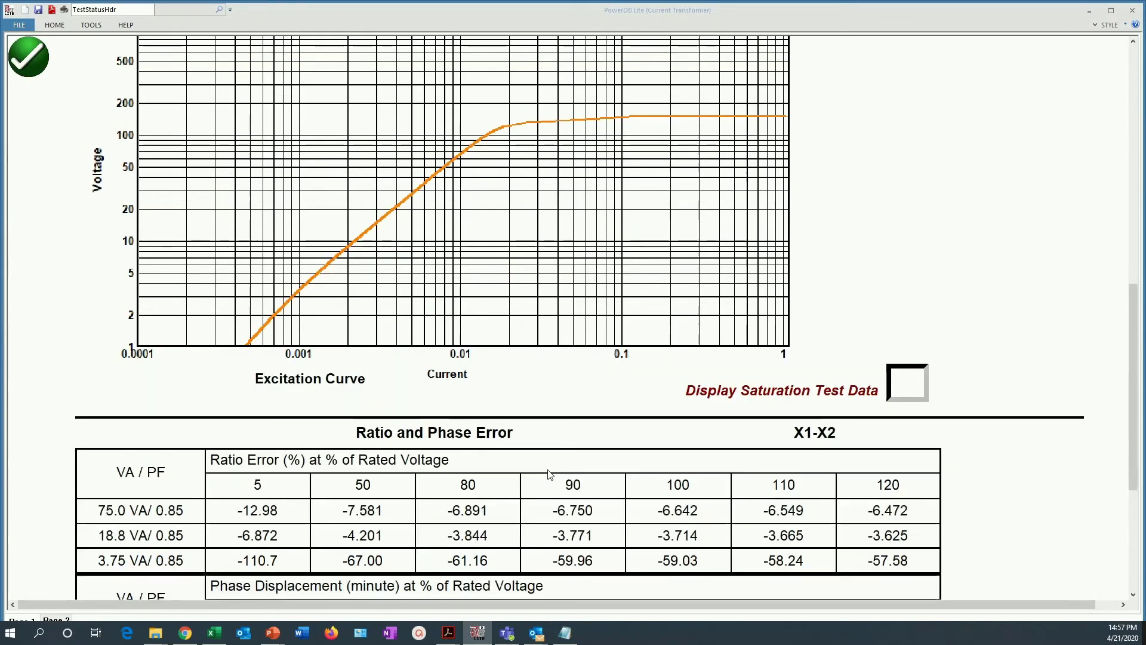
click(920, 377)
scroll(325, 436, down, 2)
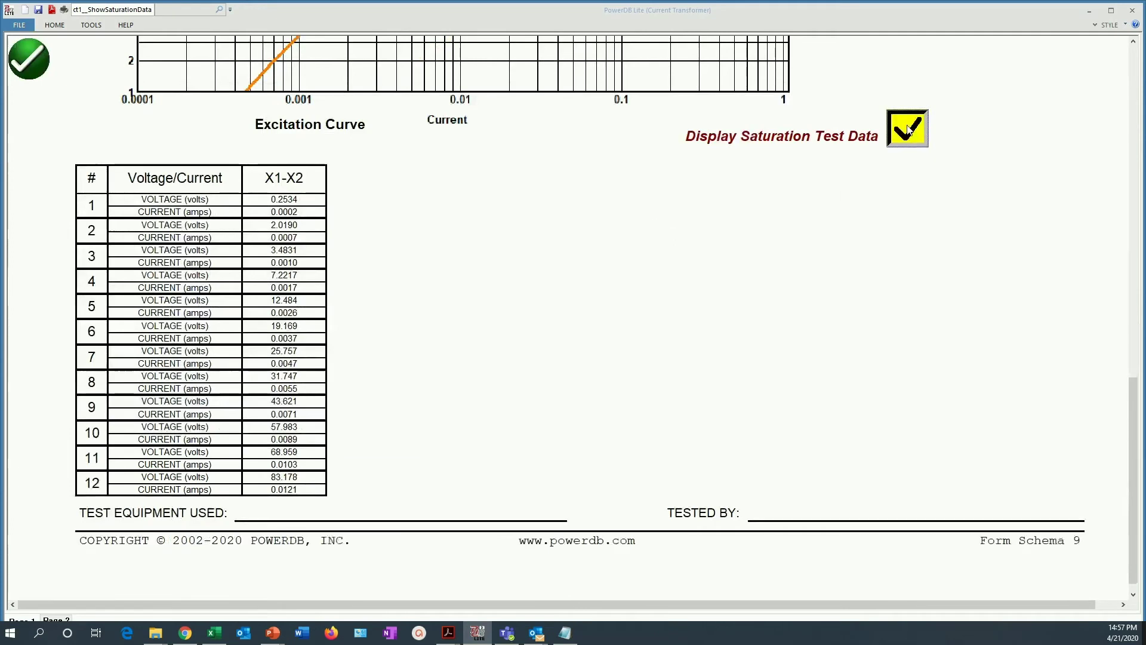
click(907, 126)
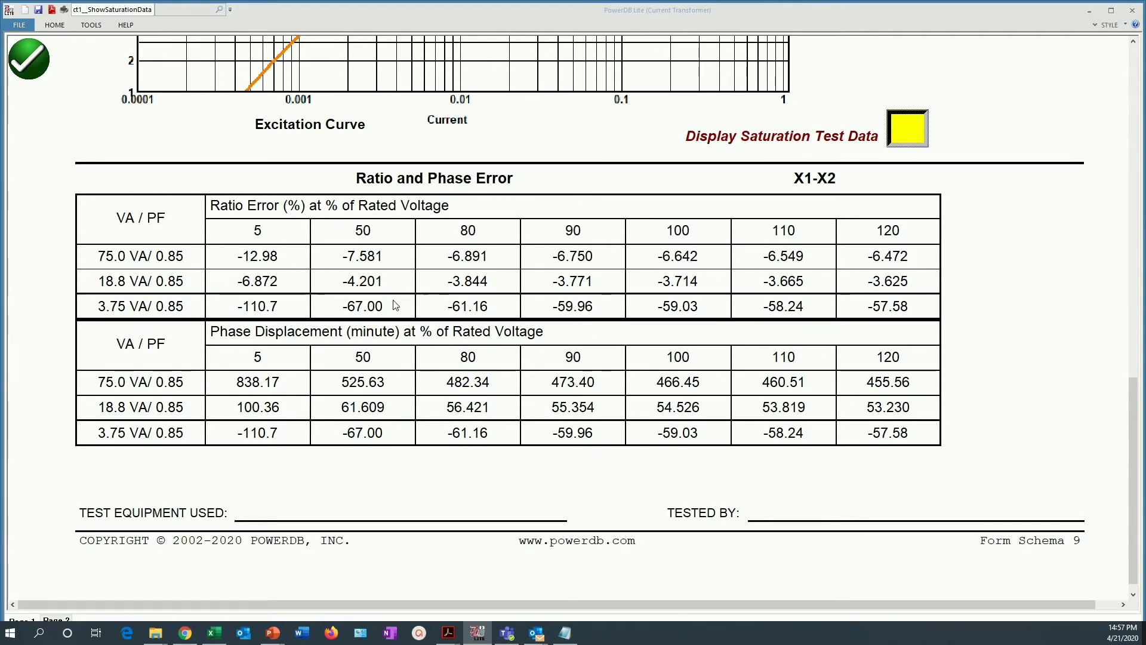
scroll(399, 304, down, 1)
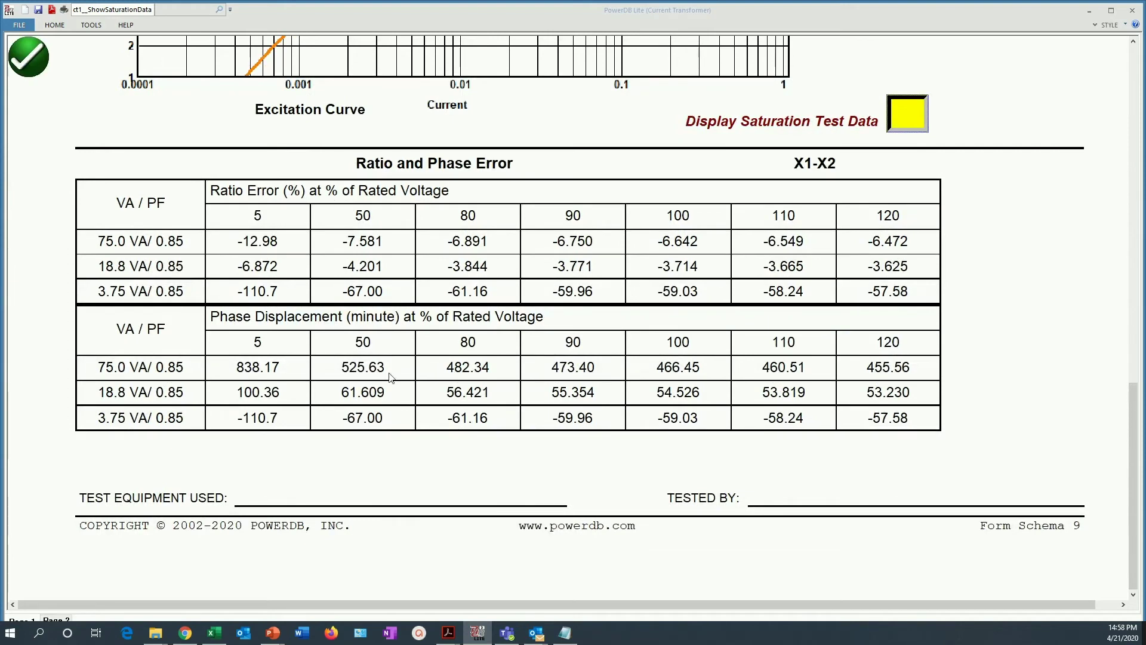
click(351, 499)
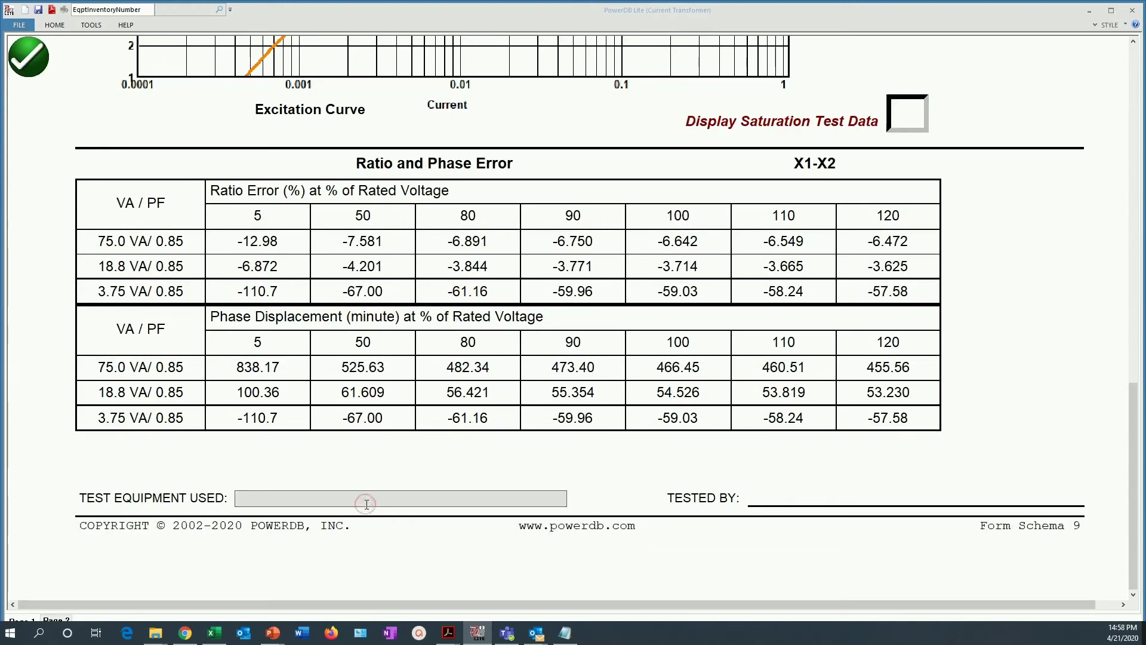
text(MRCT)
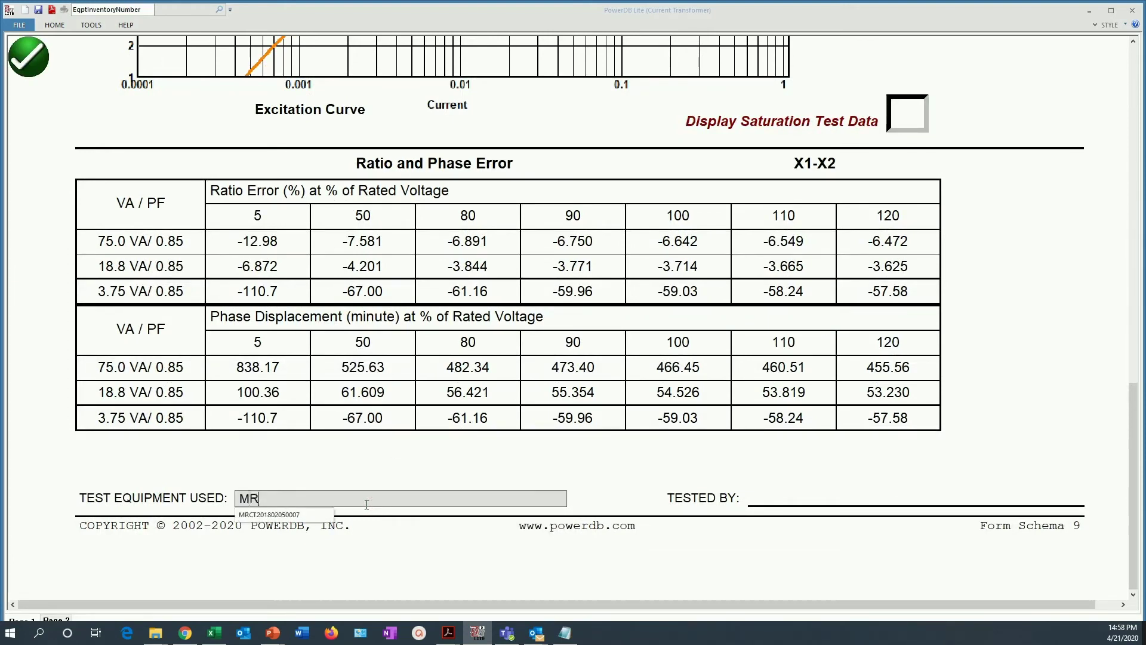
click(300, 514)
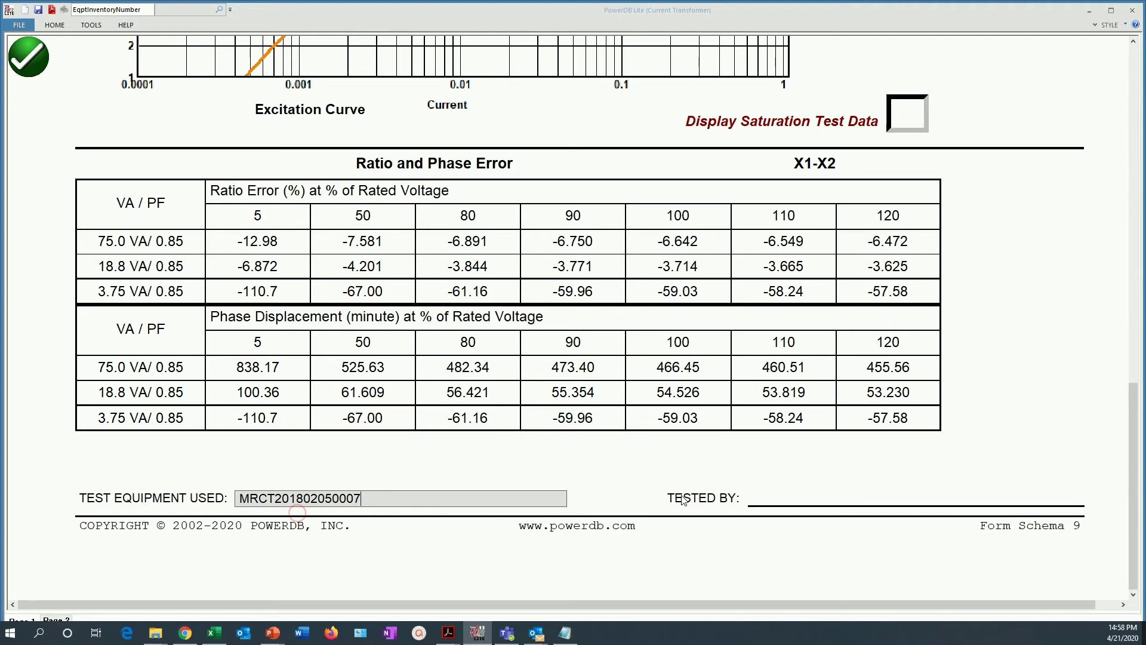
click(795, 497)
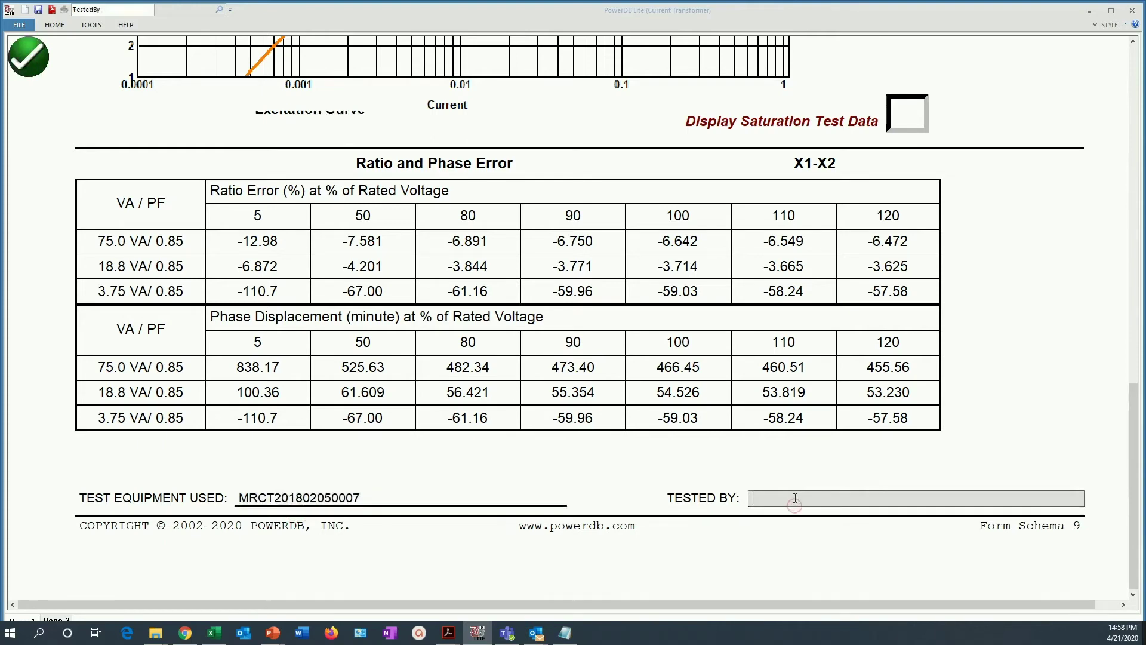
text(M)
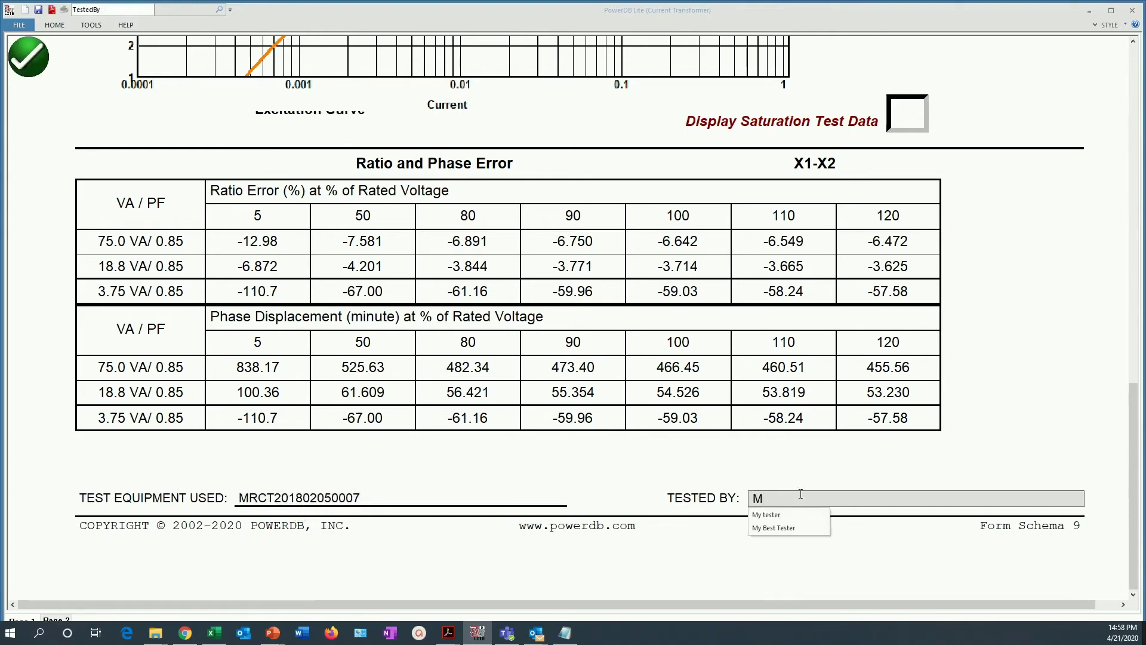
click(775, 527)
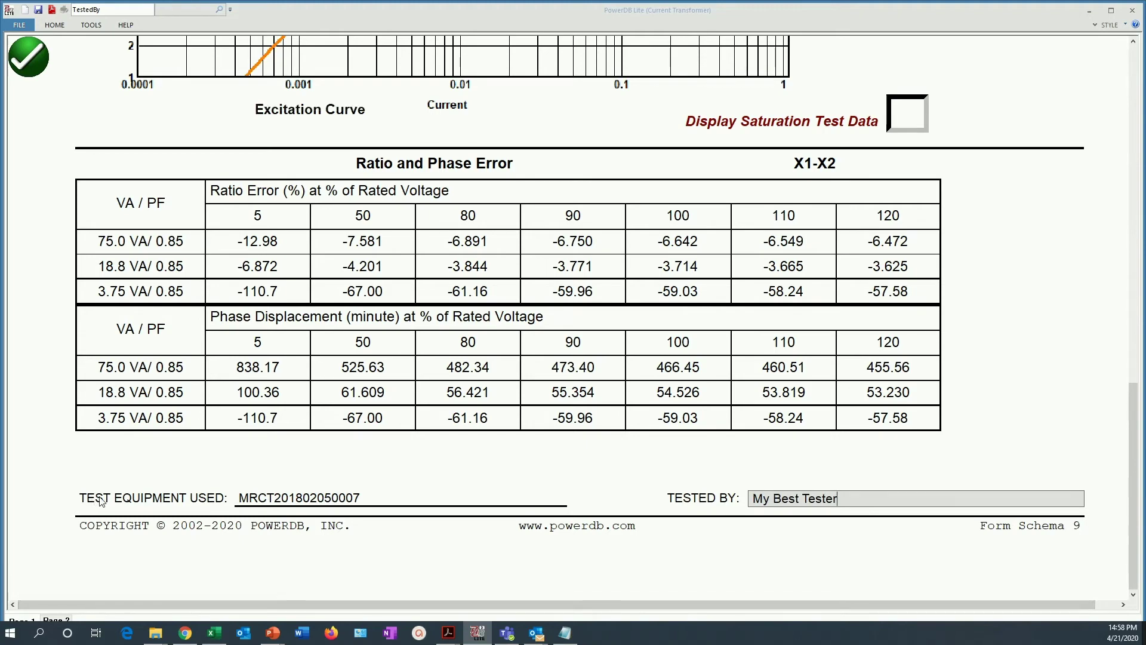
click(57, 621)
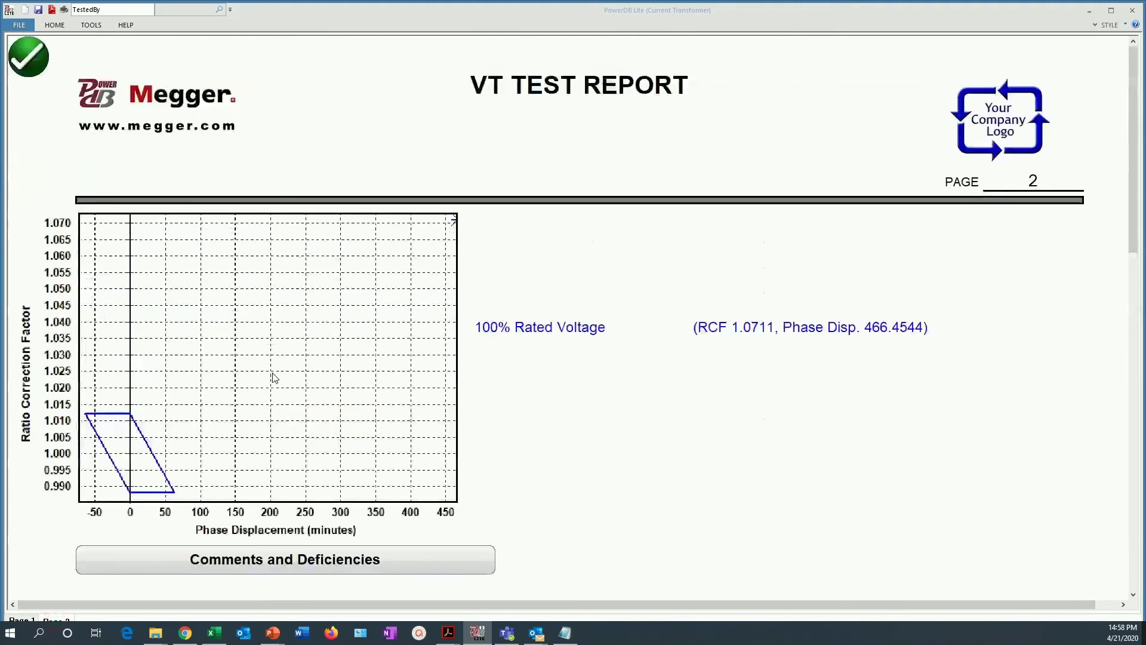
Step: Exclude tap X1-X2 from the report contents on page 1
click(22, 620)
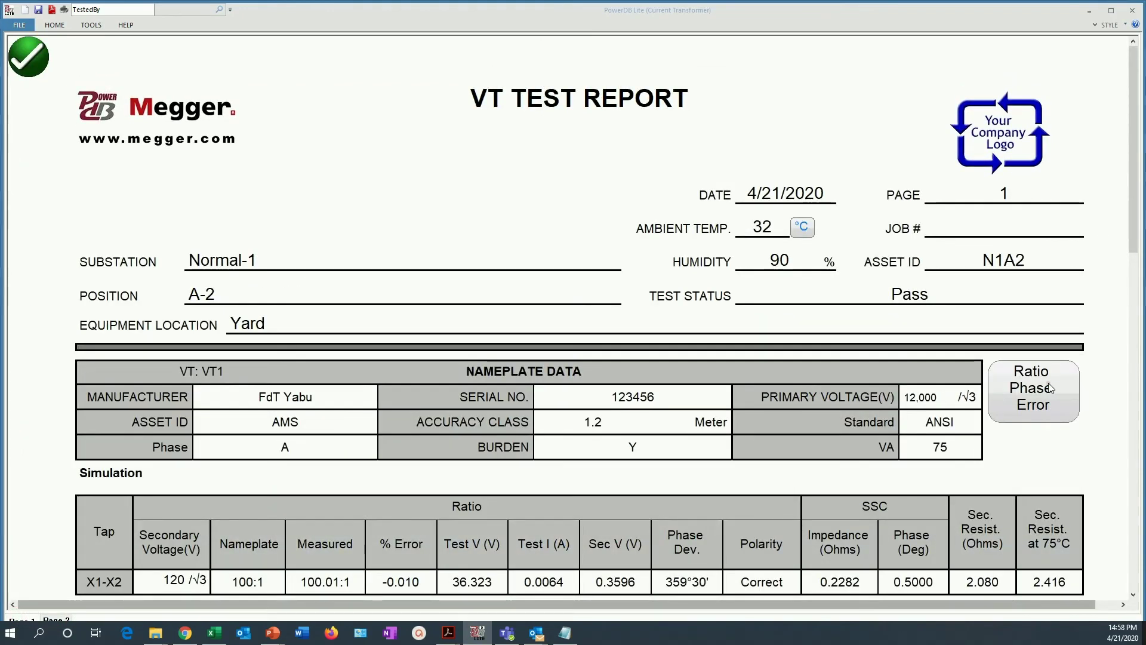
click(1048, 401)
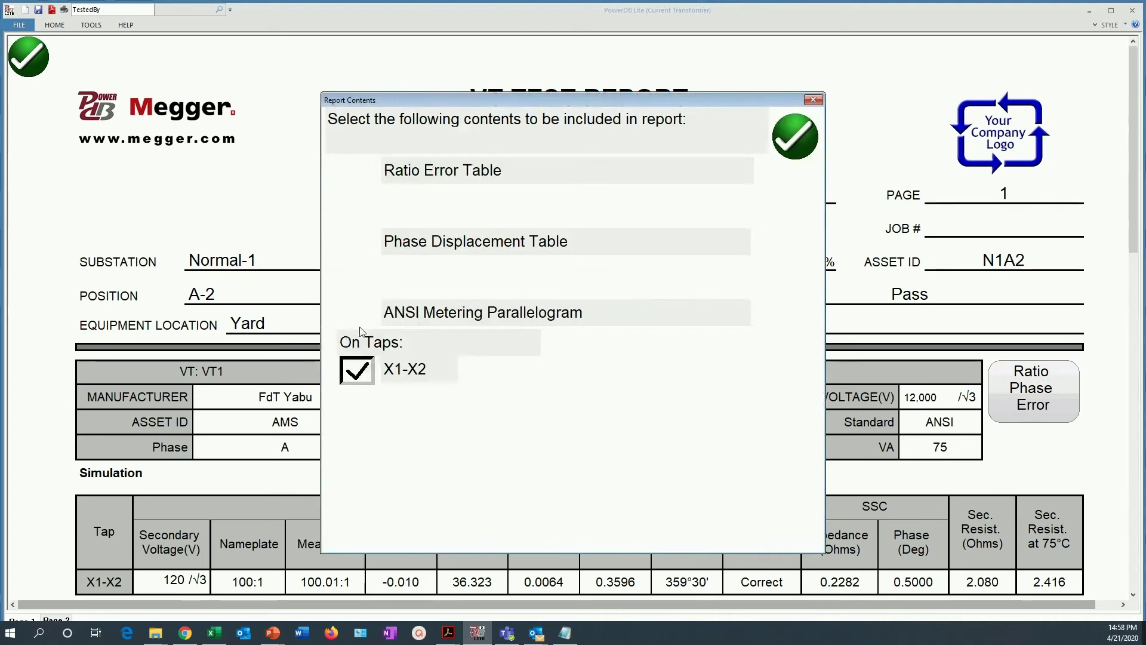
click(352, 379)
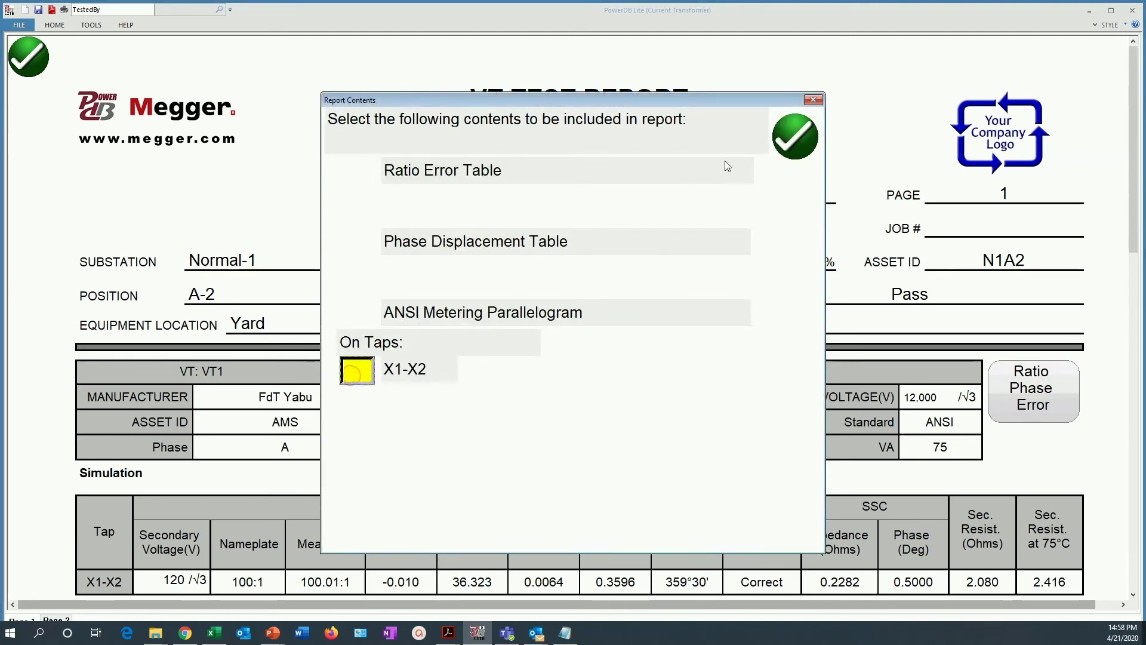
click(795, 136)
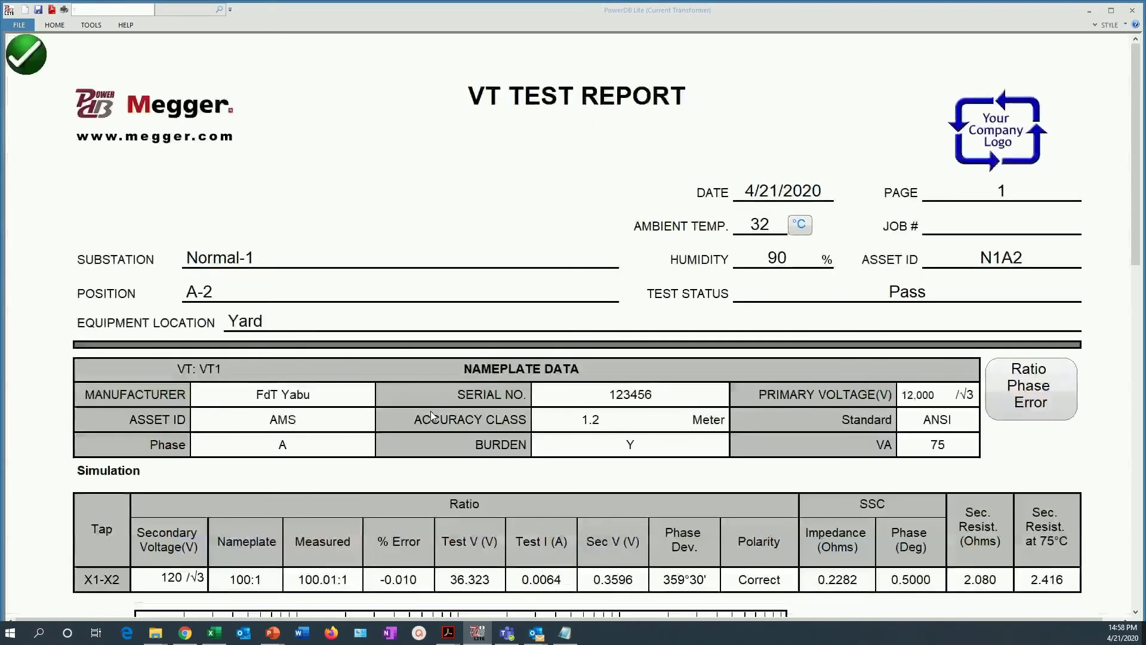
scroll(431, 411, down, 5)
scroll(430, 411, down, 10)
scroll(431, 416, down, 3)
scroll(551, 383, up, 2)
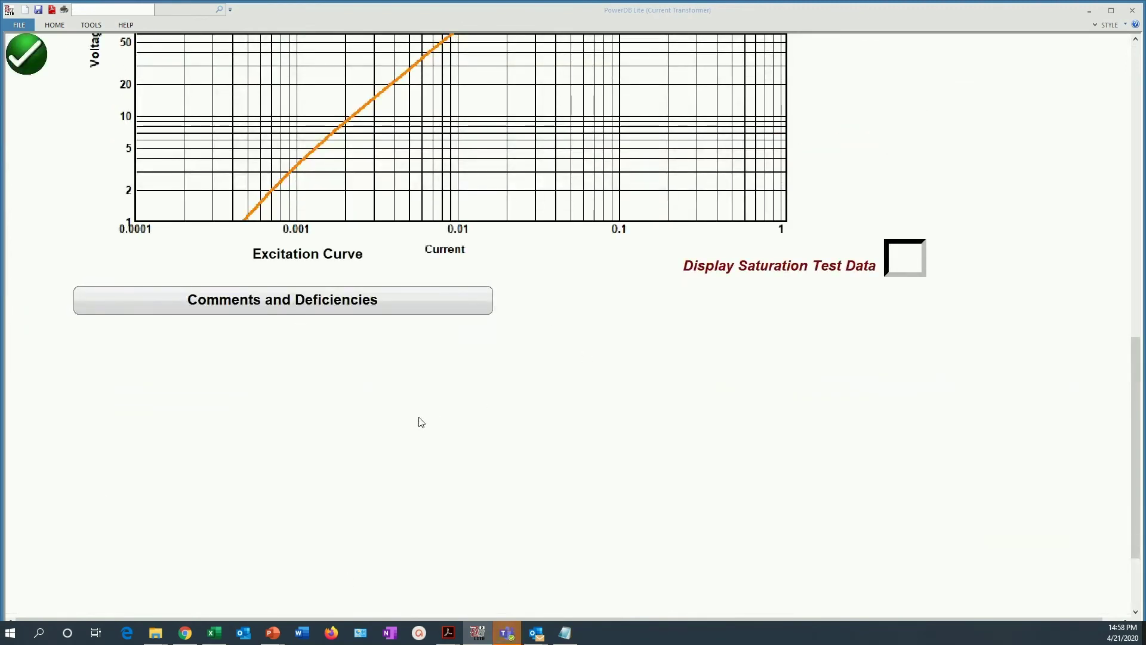
scroll(419, 418, up, 7)
scroll(418, 416, up, 2)
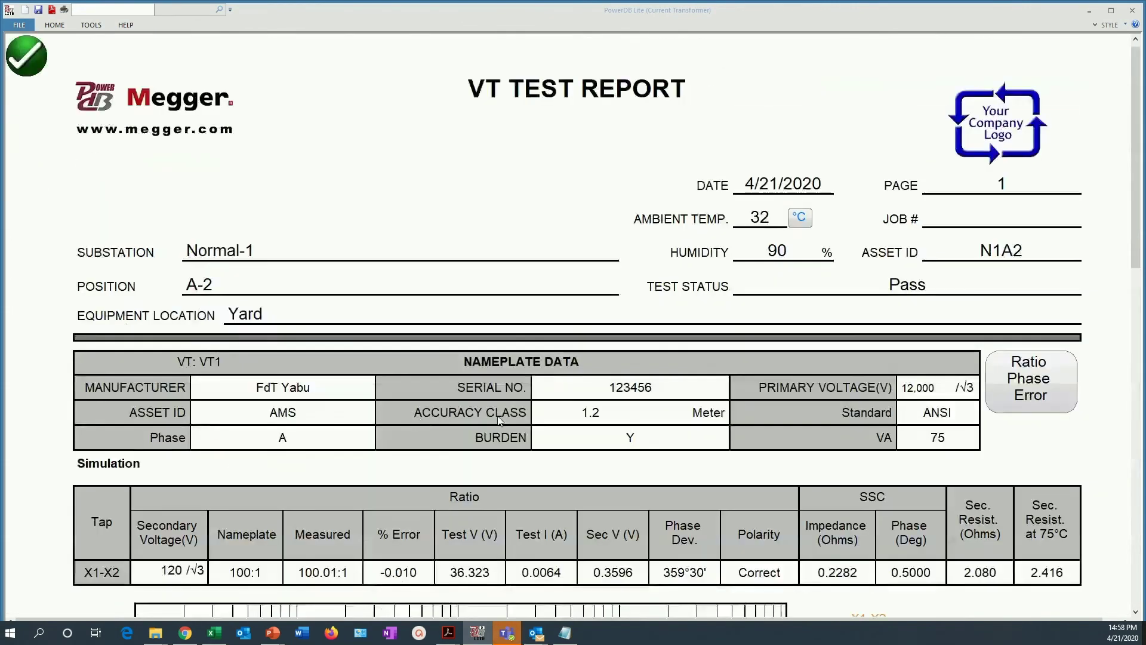
Step: Re-include tap X1-X2 in the report contents and close the report
click(1006, 362)
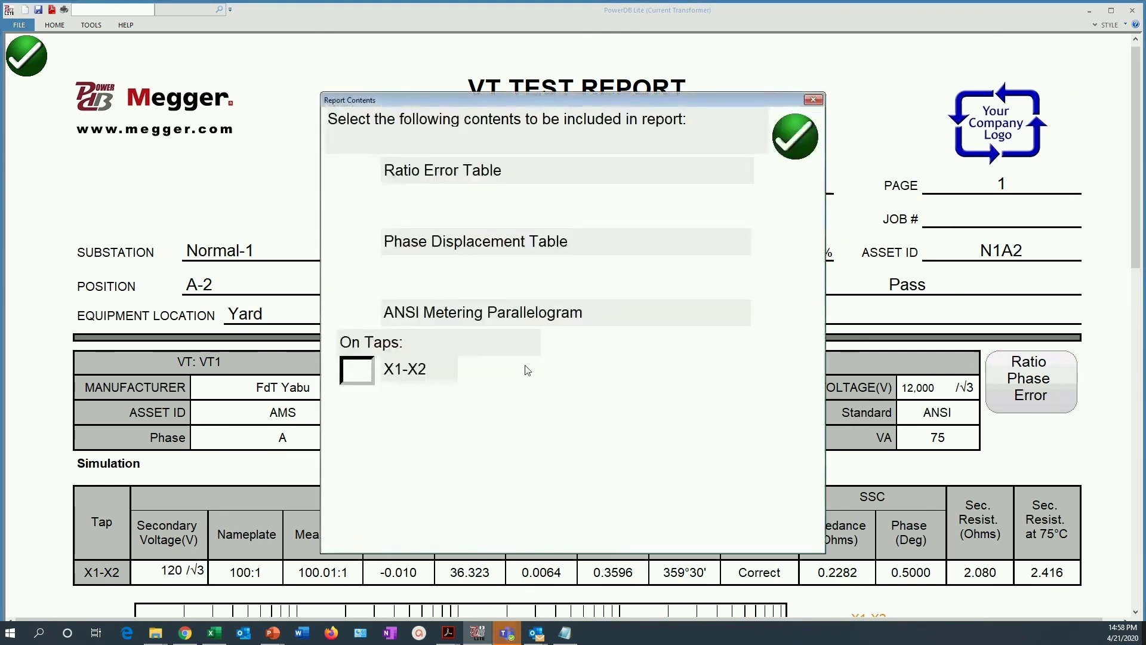
click(349, 380)
click(800, 138)
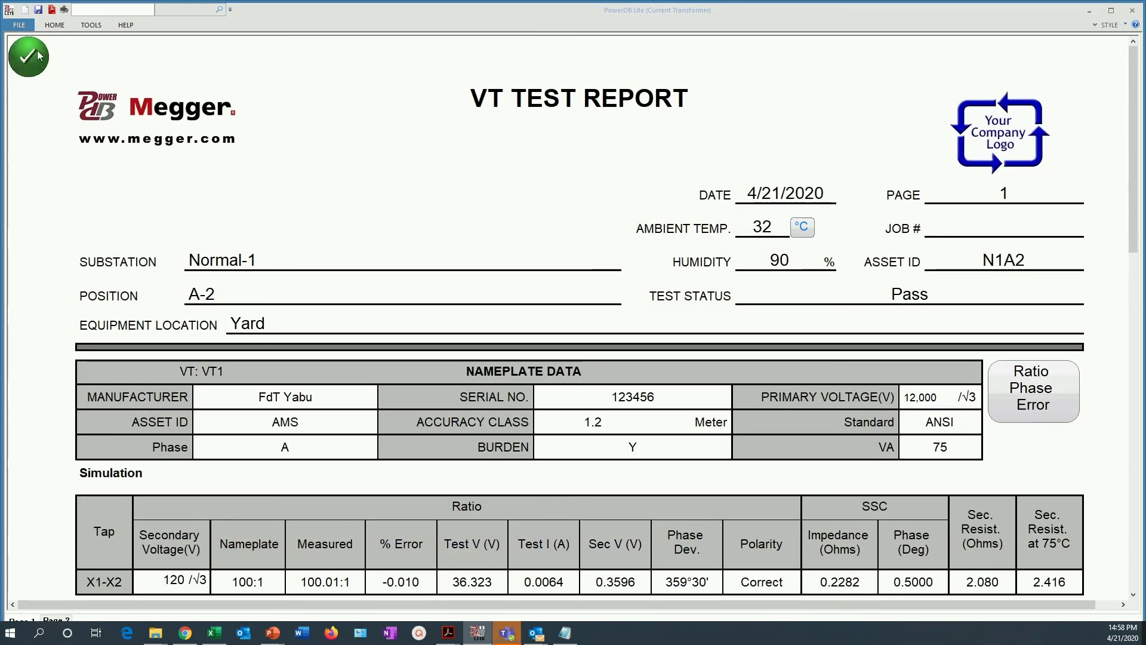
click(38, 54)
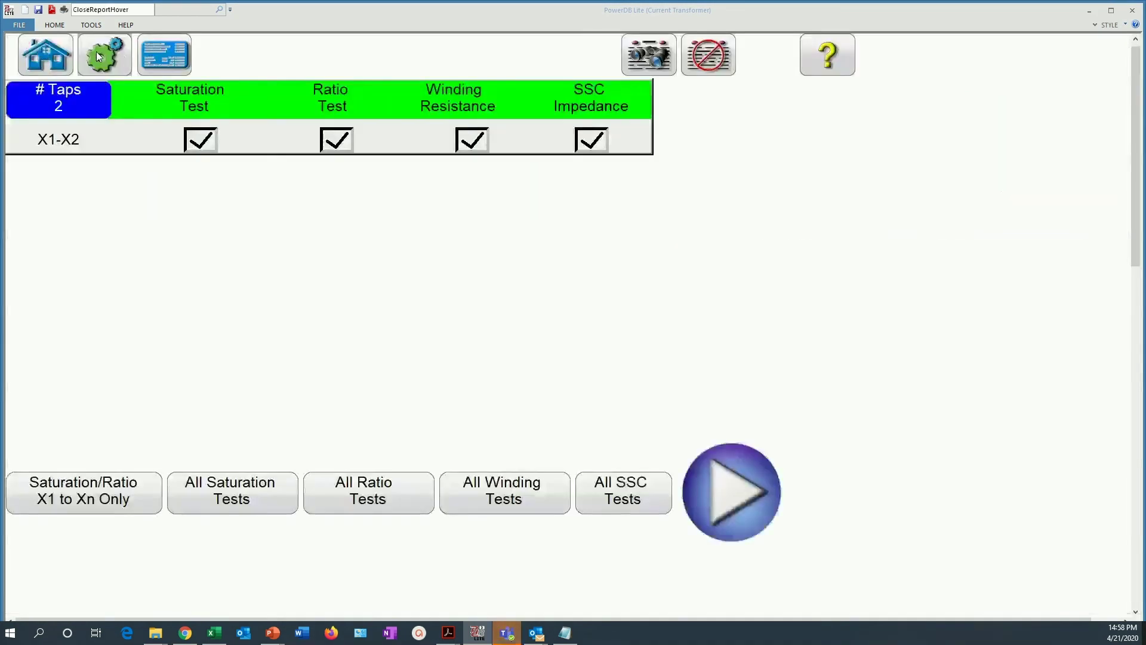
Step: Check that all six Report Contents sections, including Nameplate Assessment, are included
click(104, 56)
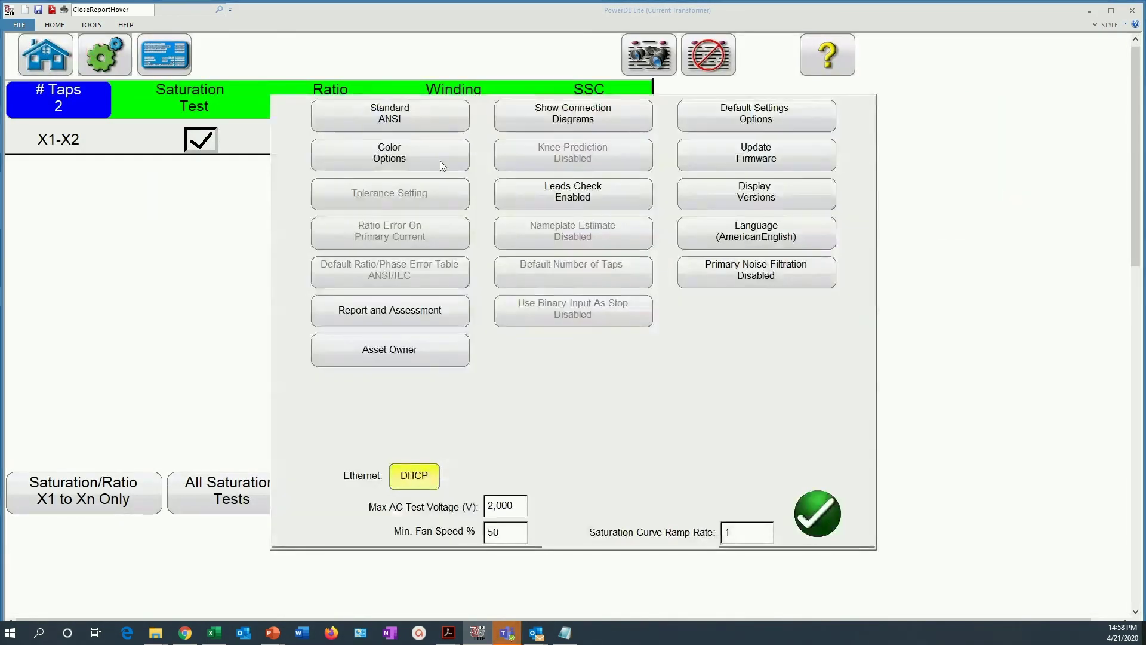
click(422, 310)
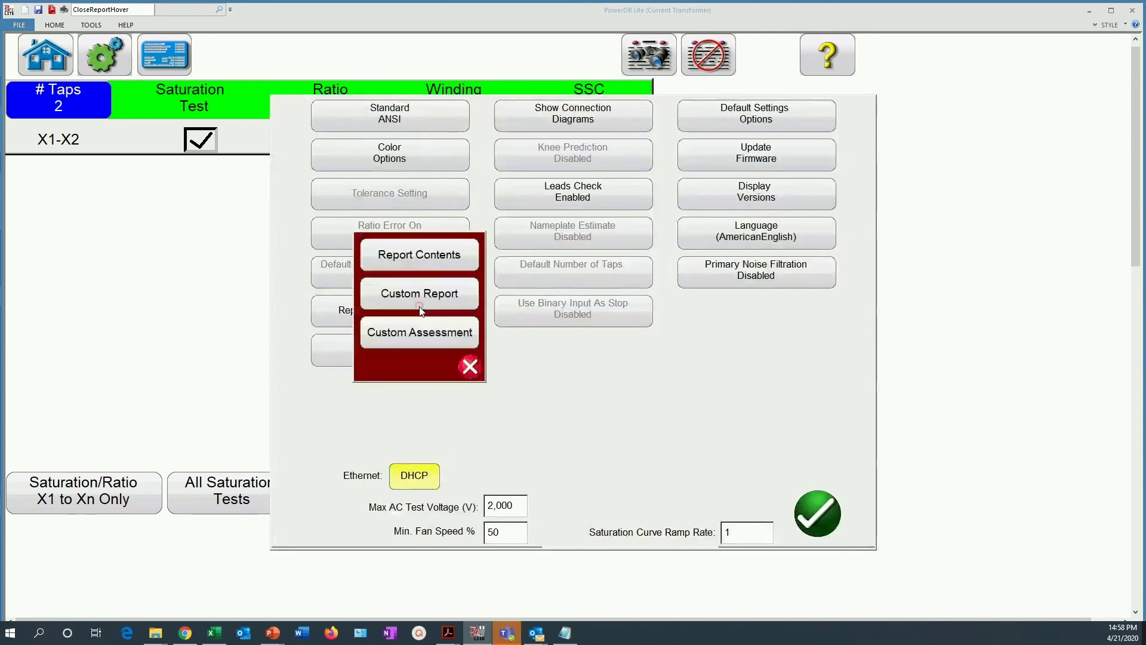
click(419, 257)
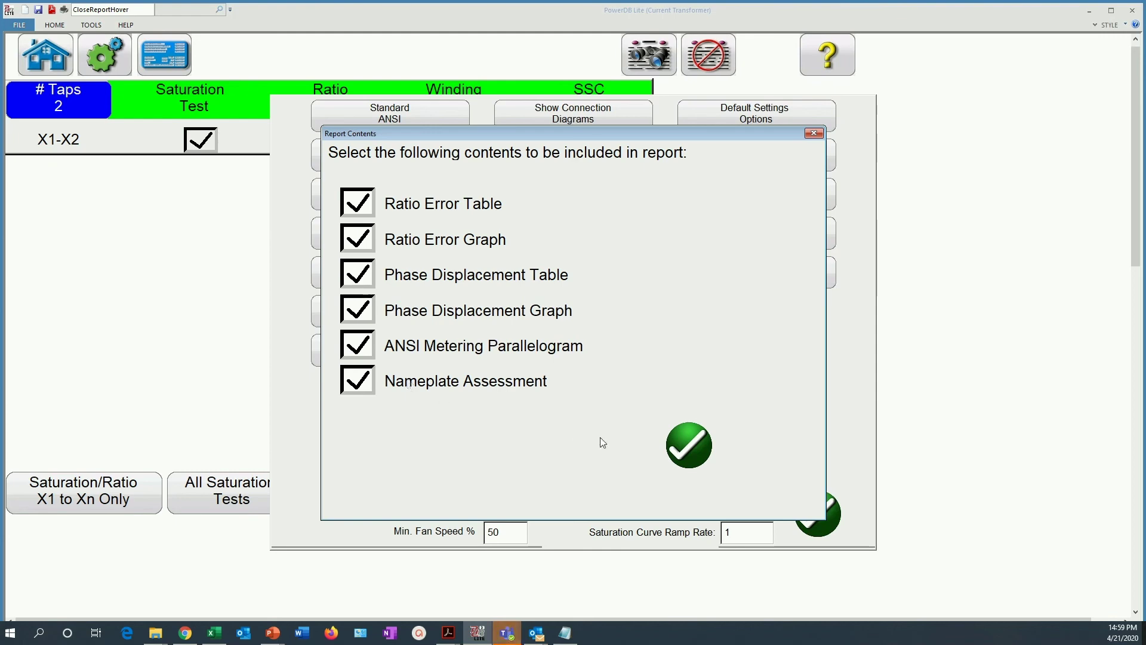
click(676, 448)
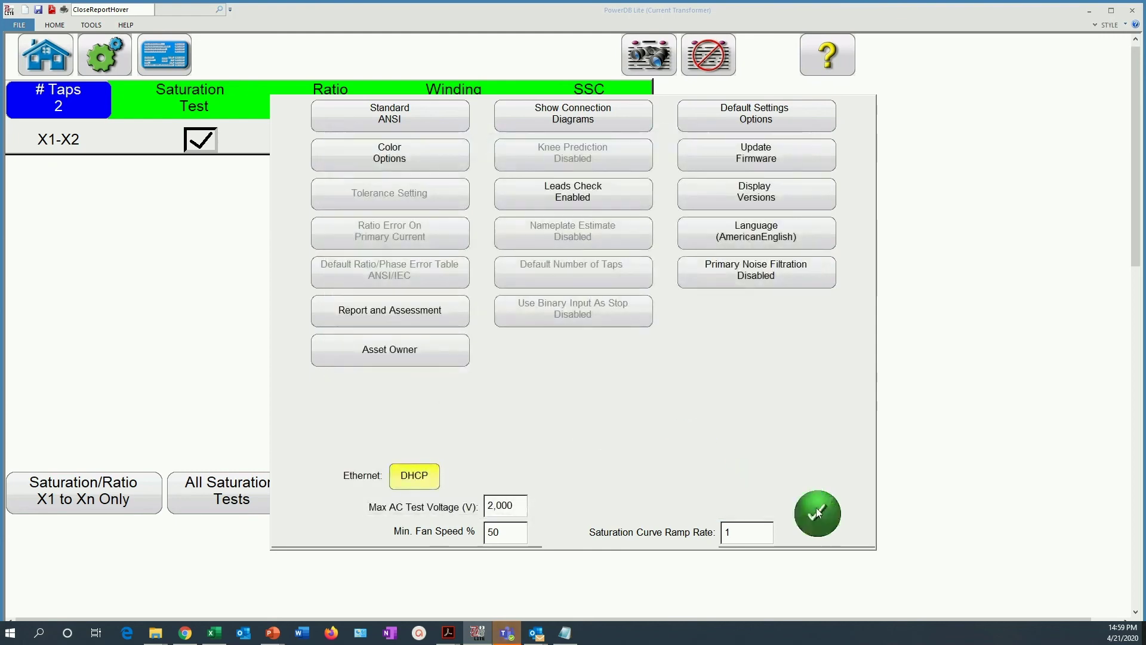